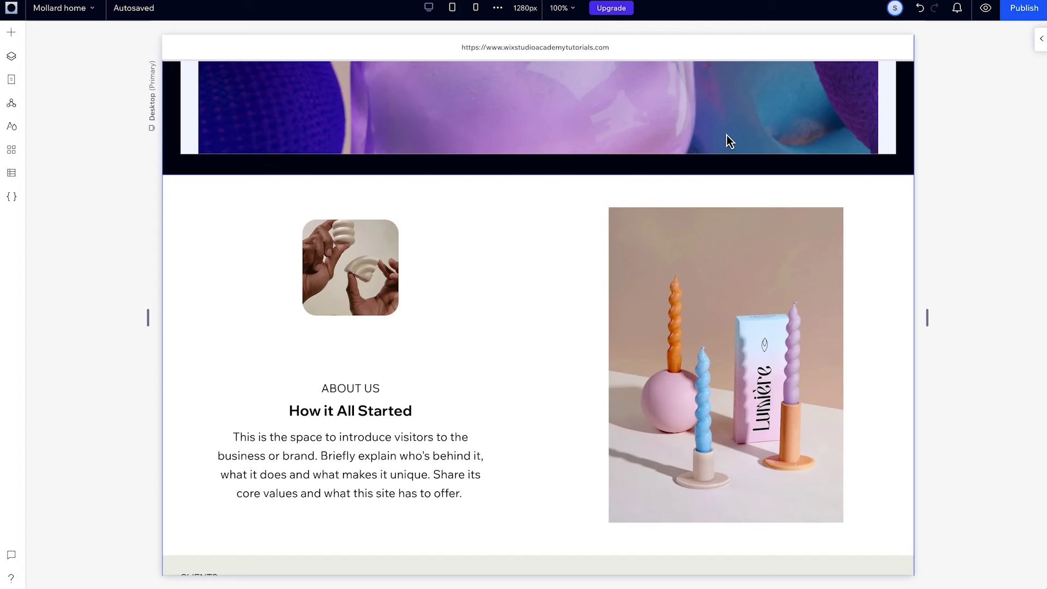
# Open the Interactions settings for the small hands image above ABOUT US, showing its Grow hover
pyautogui.click(1040, 38)
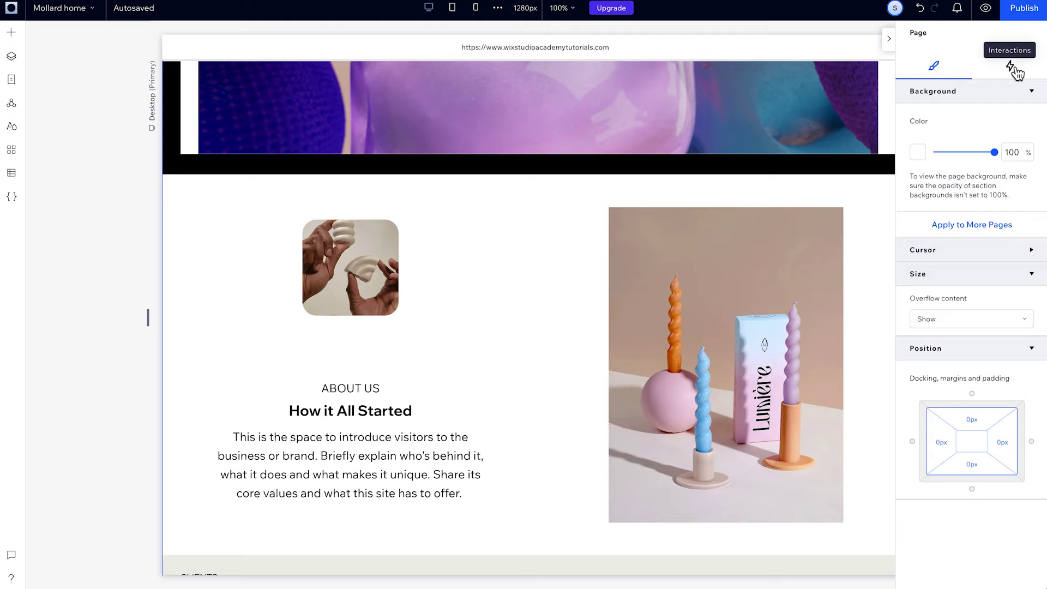
pyautogui.click(1012, 67)
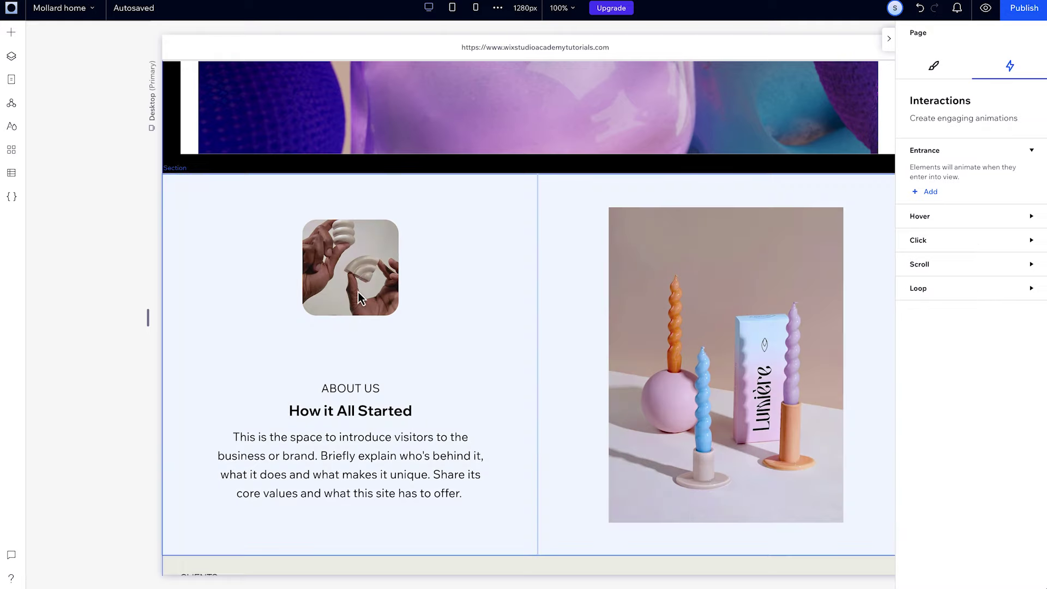
pyautogui.click(358, 292)
pyautogui.click(358, 292)
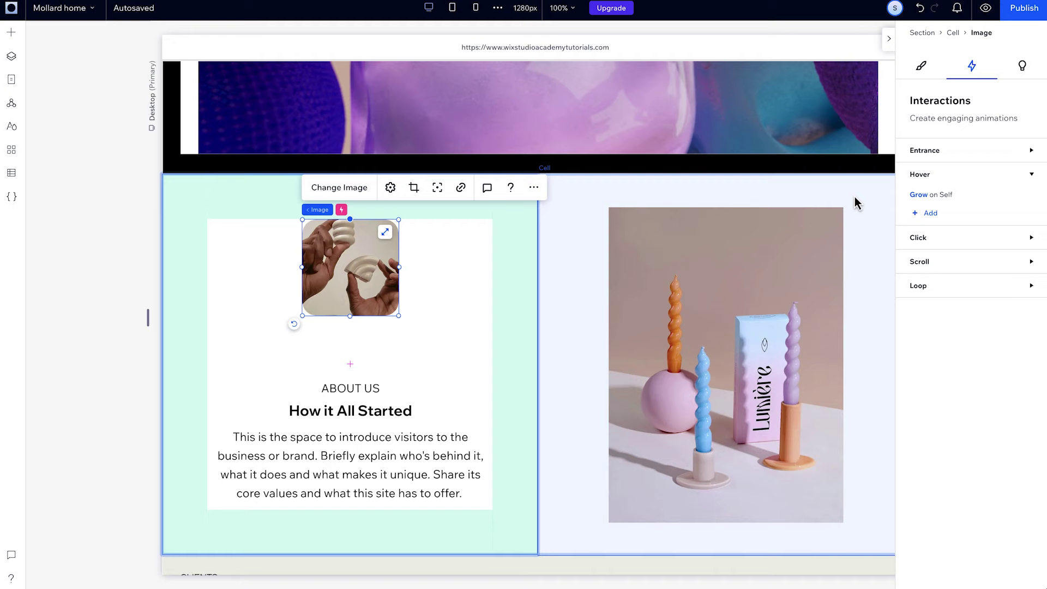
pyautogui.click(934, 154)
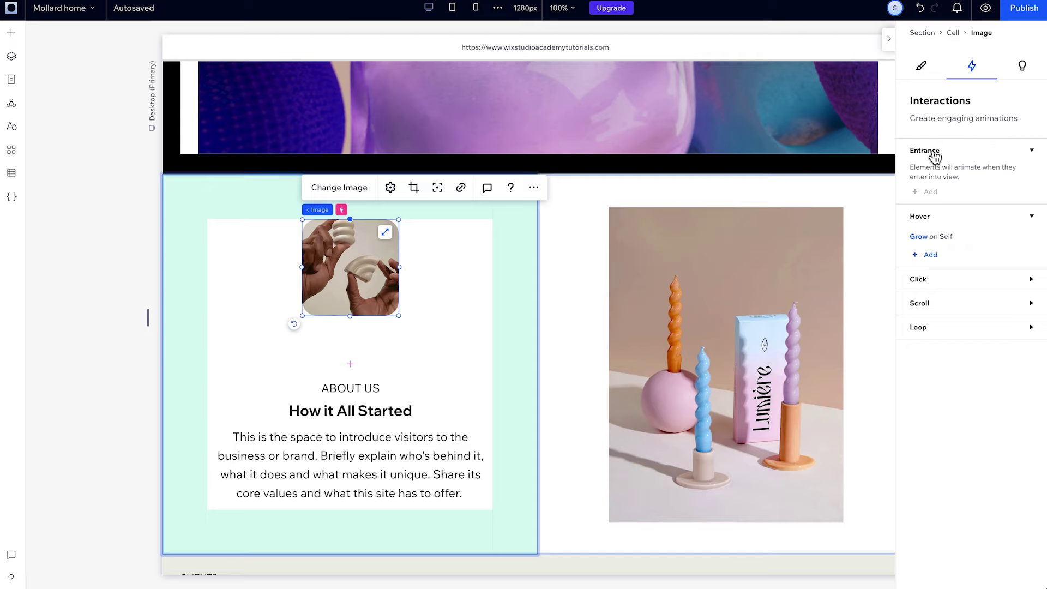
# Add a Reveal entrance from the right to the candle photo and preview it
pyautogui.click(829, 250)
pyautogui.click(828, 250)
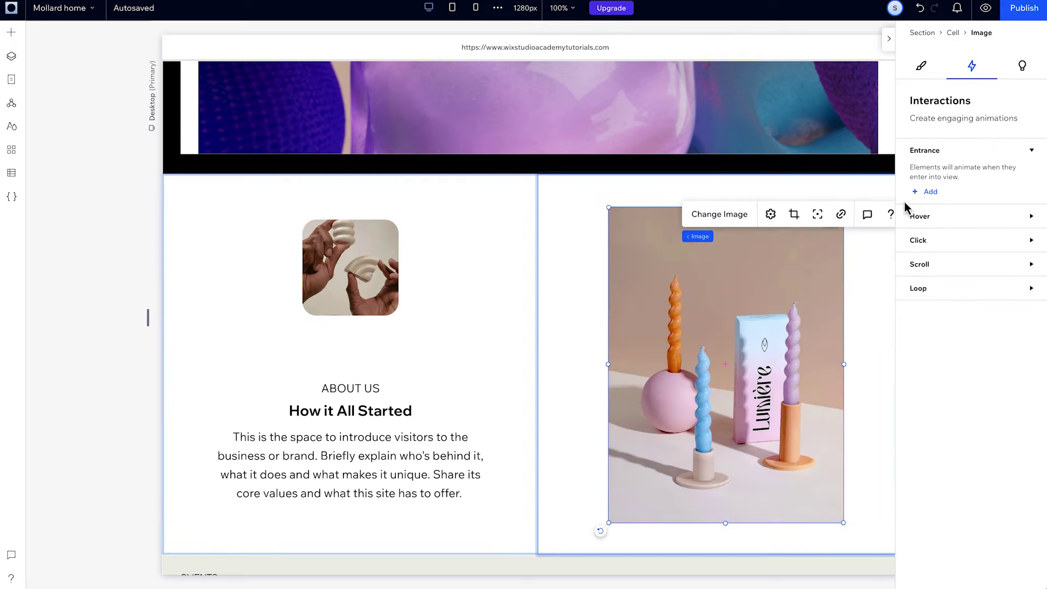
pyautogui.click(931, 192)
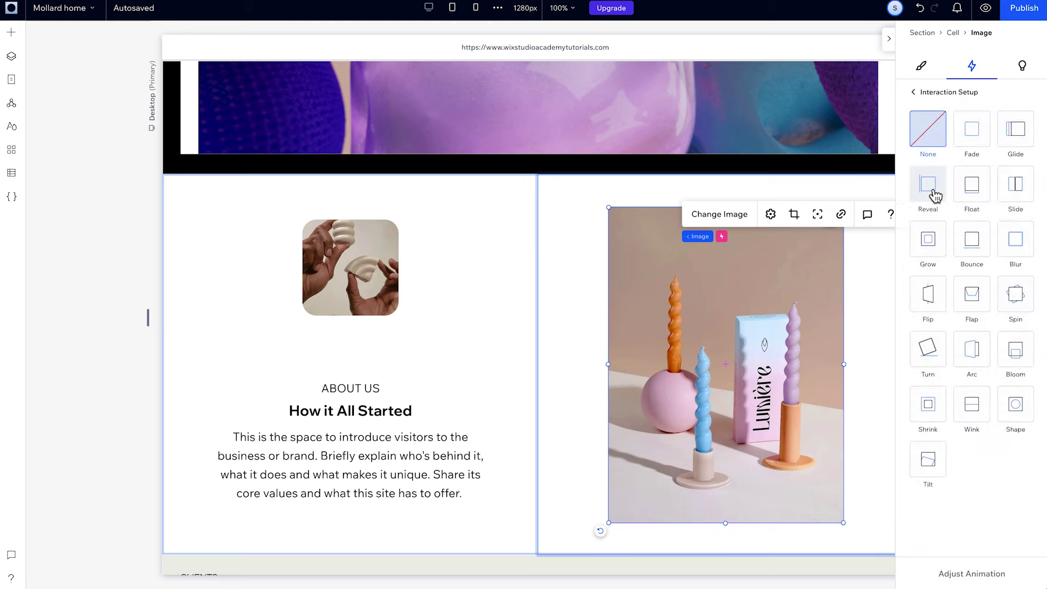
pyautogui.click(934, 194)
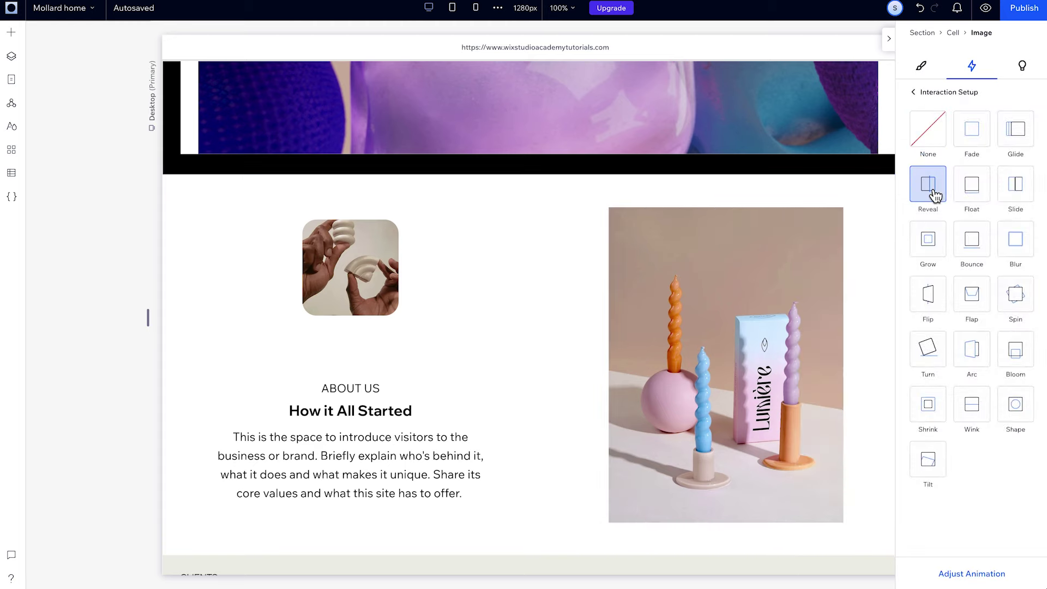
pyautogui.click(974, 574)
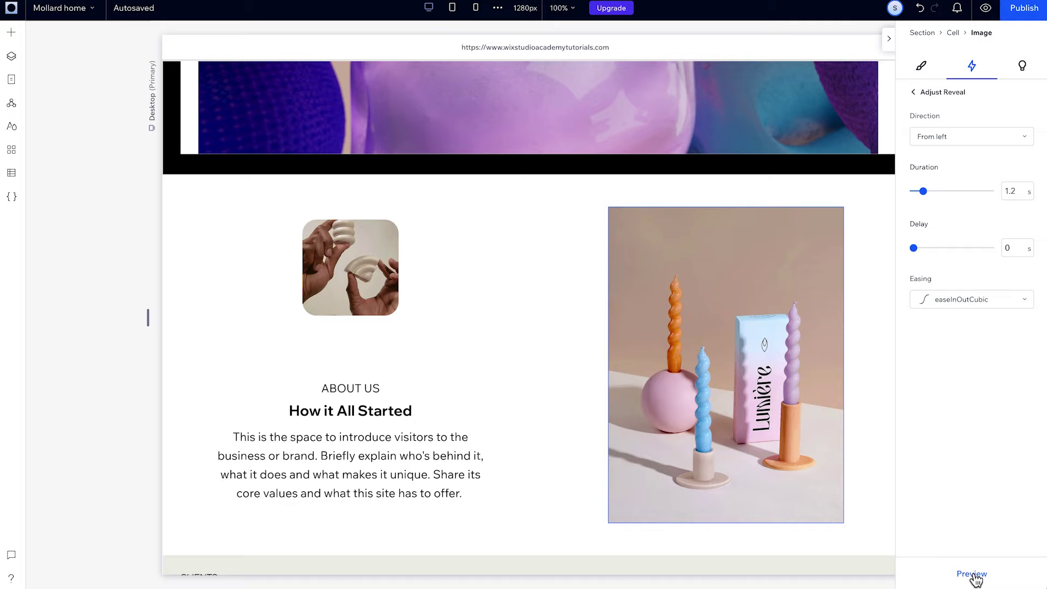
pyautogui.click(973, 135)
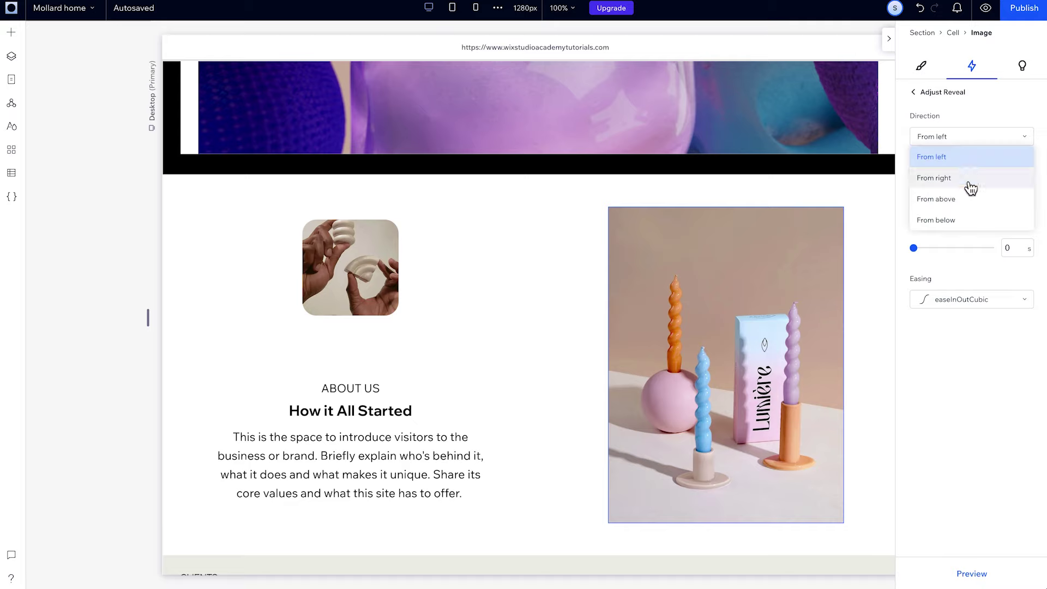
pyautogui.click(973, 179)
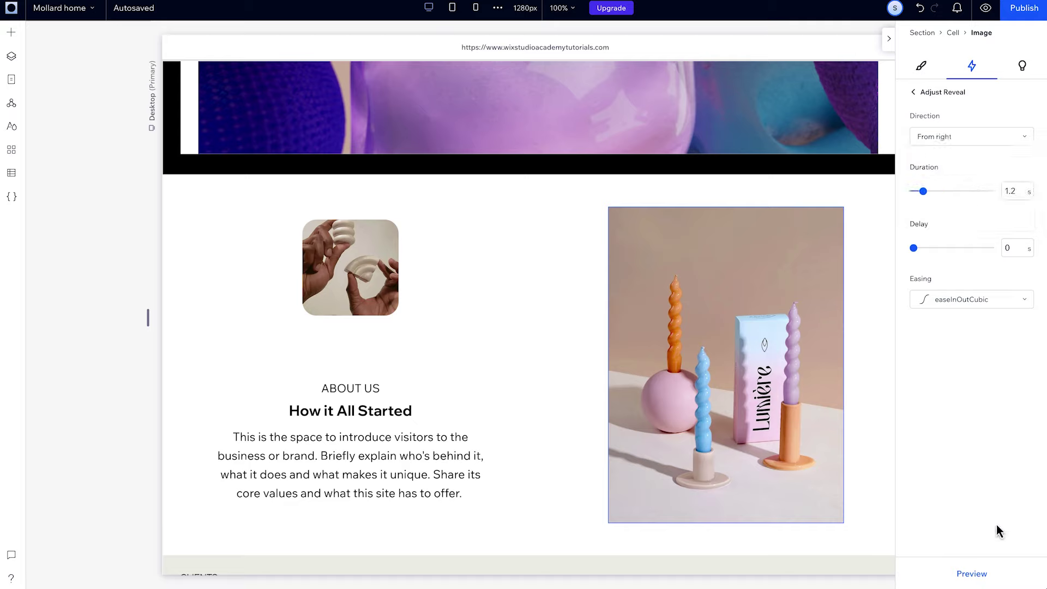
pyautogui.click(985, 580)
# Add a preset hover animation to the AuraSkyn section that targets the pink GO TO CASE STUDY button
pyautogui.click(913, 91)
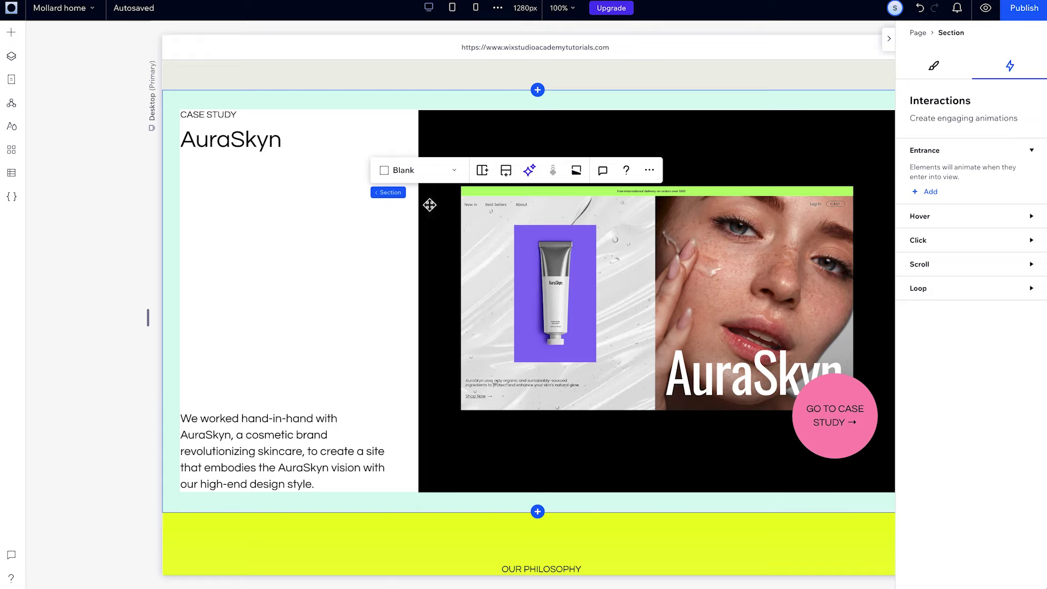
pyautogui.click(930, 223)
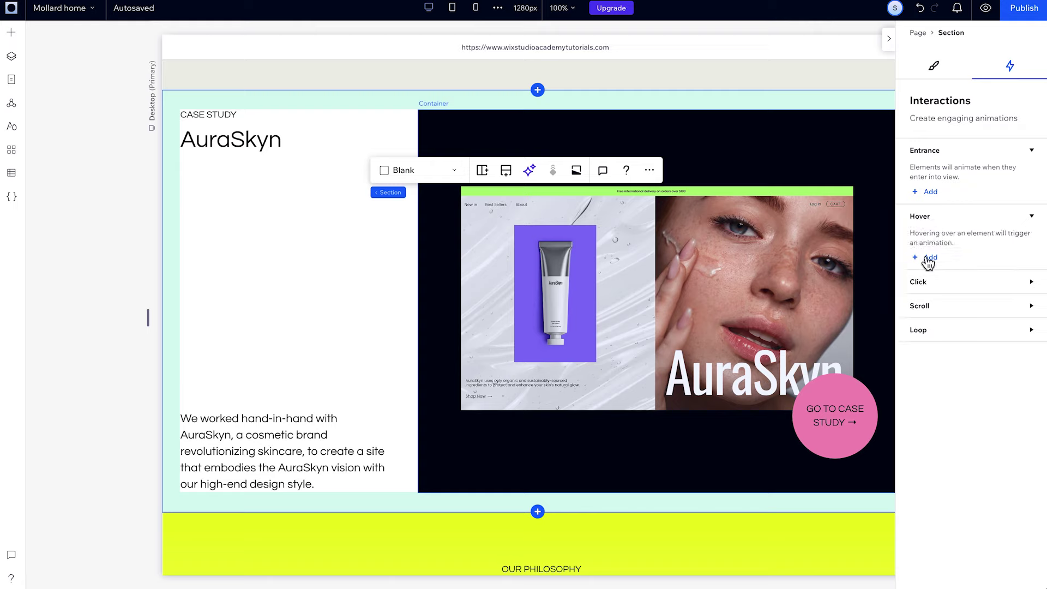
pyautogui.click(927, 258)
pyautogui.click(944, 224)
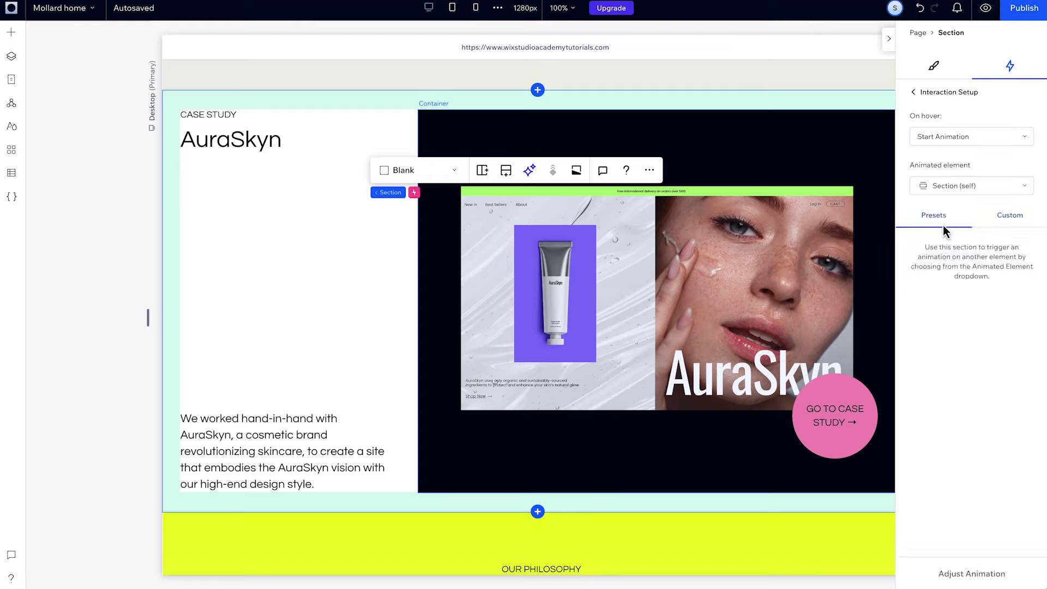
pyautogui.click(953, 187)
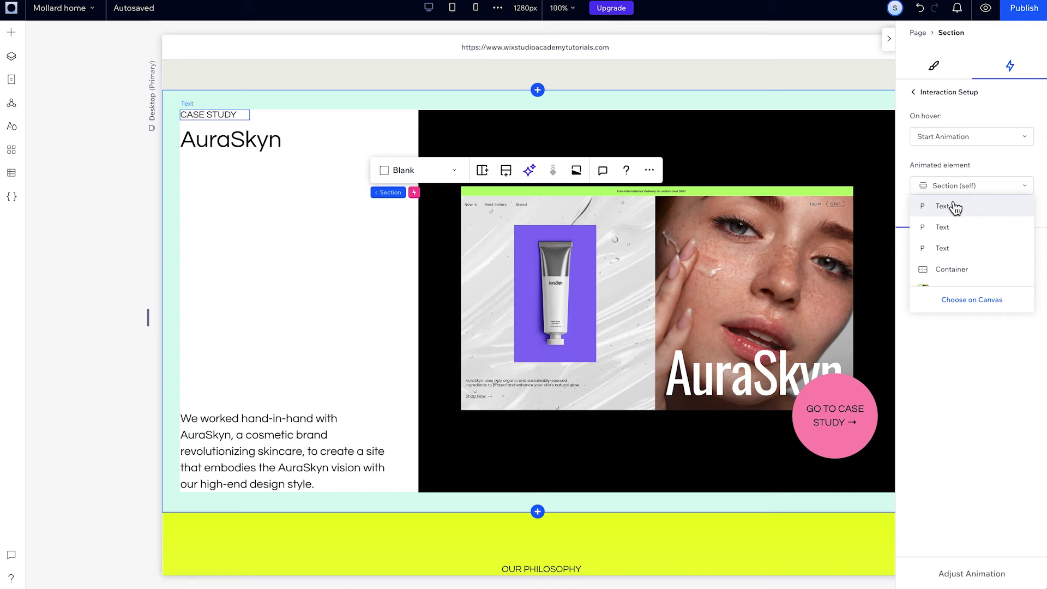
pyautogui.click(957, 300)
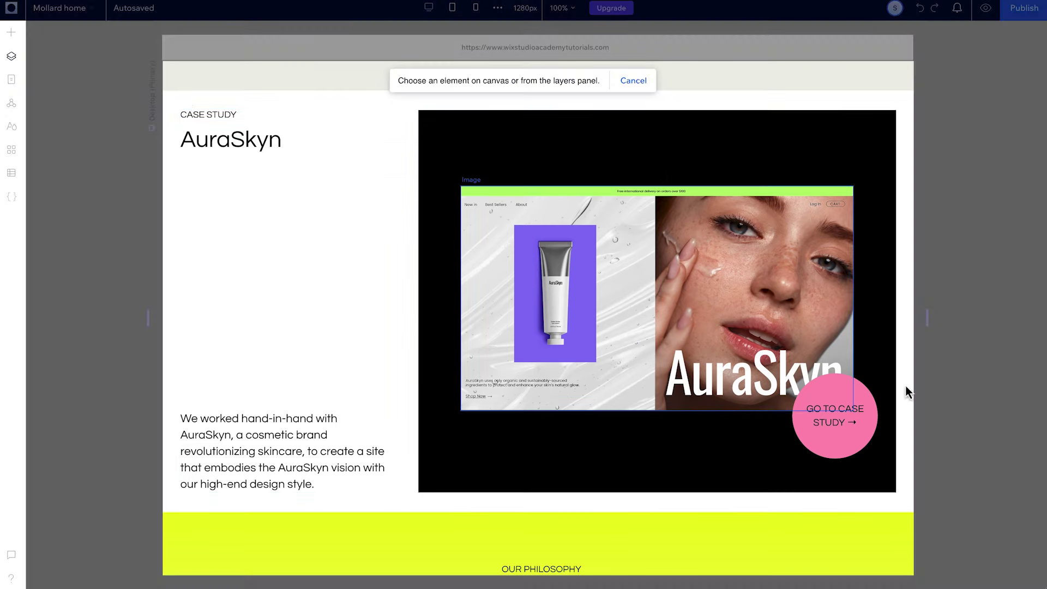
pyautogui.click(842, 431)
# Choose the Rotate effect and set its angle to 45 degrees
pyautogui.click(970, 322)
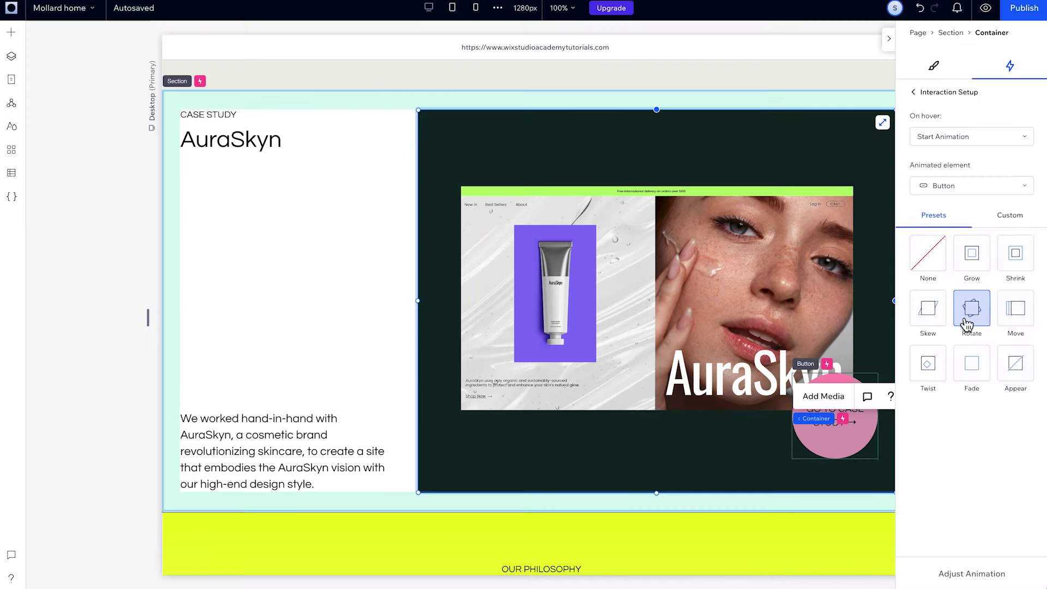
pyautogui.click(971, 573)
pyautogui.press('BackSpace')
pyautogui.write('45')
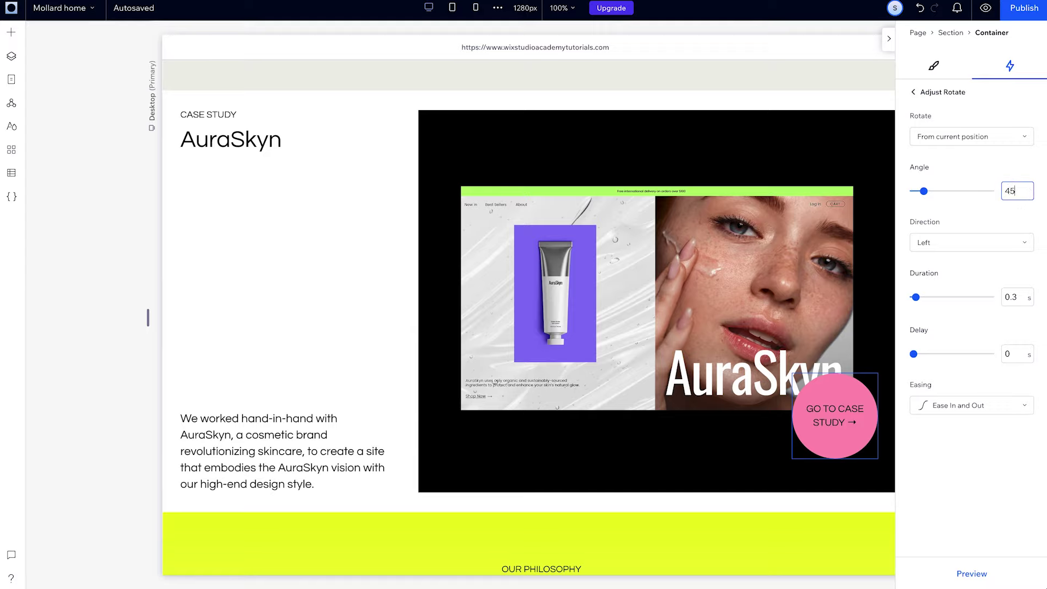
pyautogui.click(1017, 299)
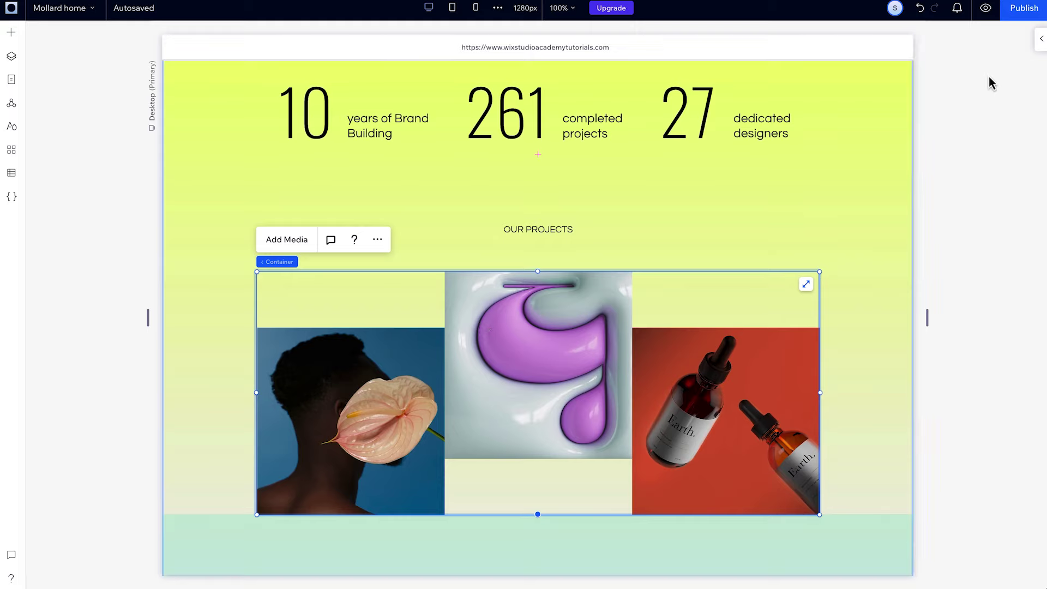
# Add a click animation to the projects container that targets the flower portrait image
pyautogui.click(1041, 40)
pyautogui.click(1031, 240)
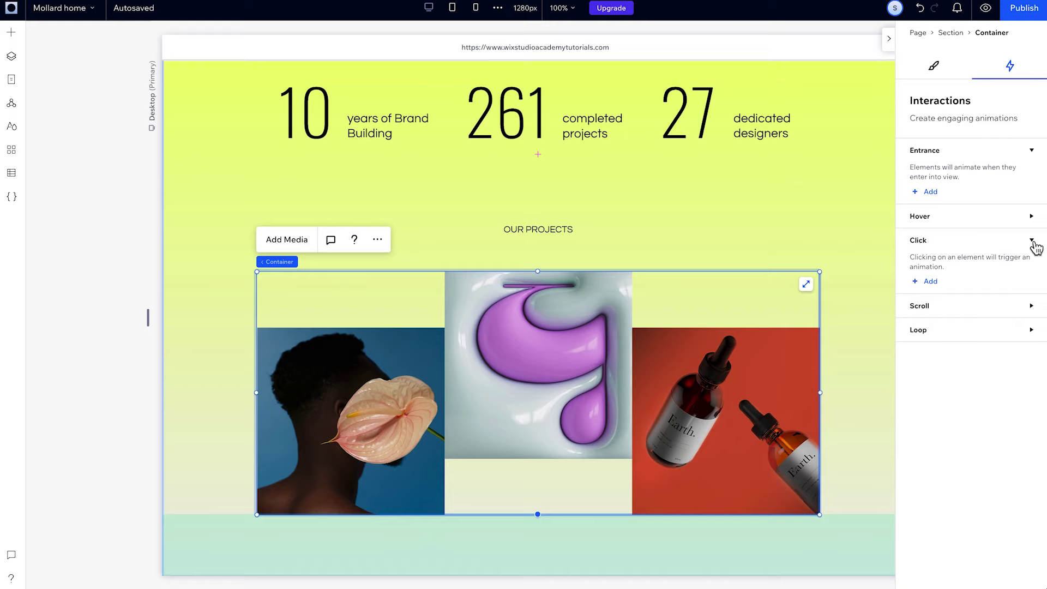
pyautogui.click(934, 282)
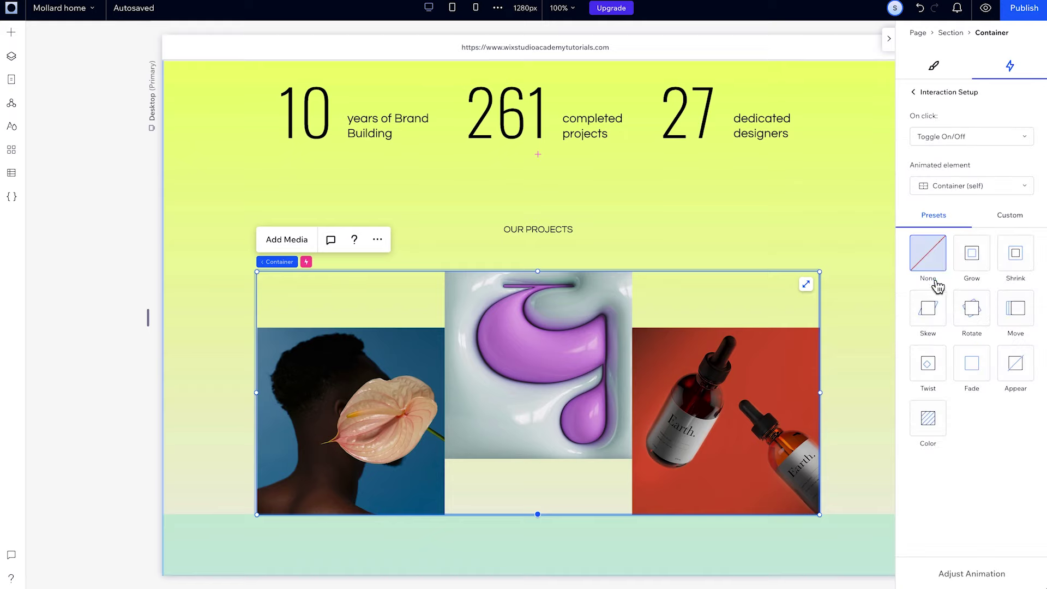
pyautogui.click(979, 187)
pyautogui.click(970, 301)
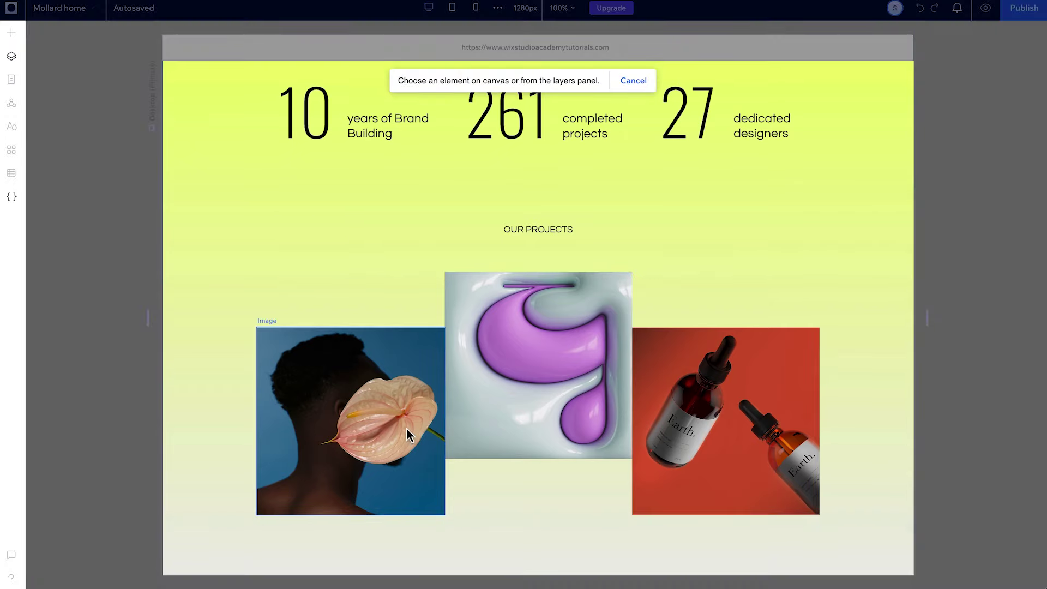
pyautogui.click(409, 435)
# Make it a Move effect at a 300° angle over 50 px
pyautogui.click(1011, 312)
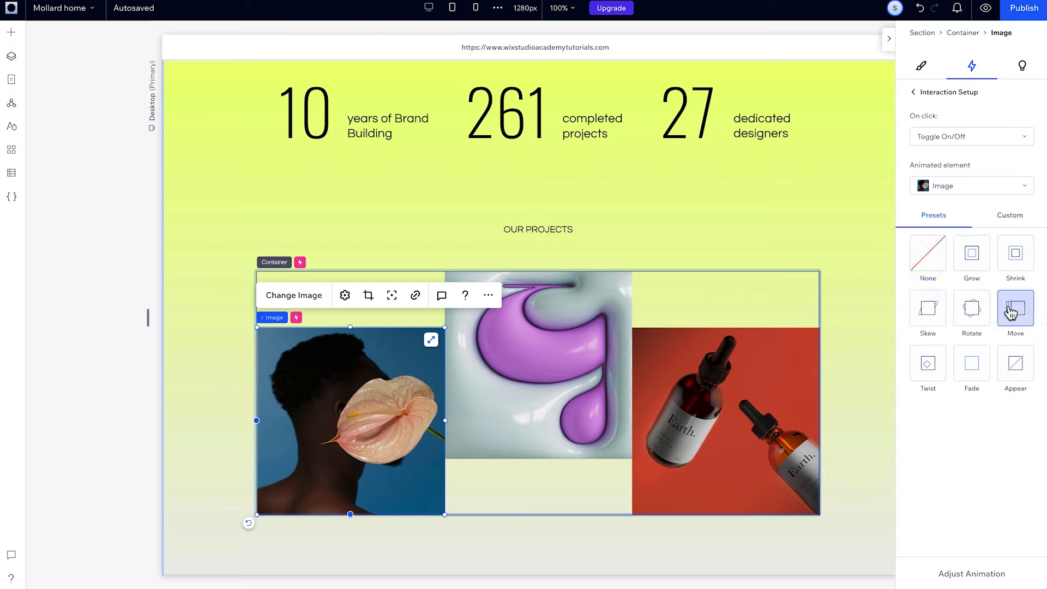
pyautogui.click(940, 574)
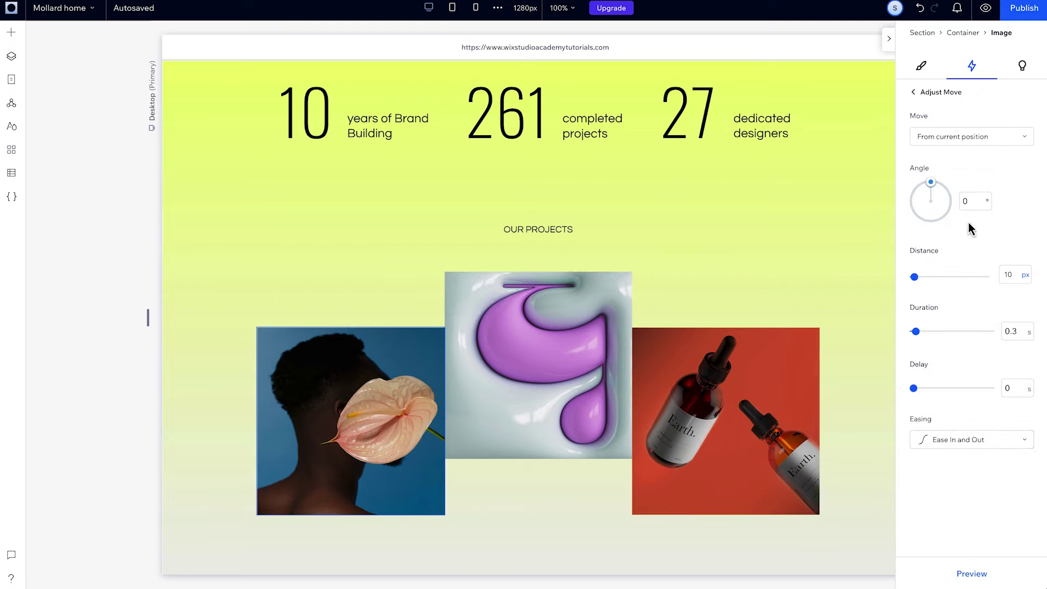
pyautogui.click(972, 201)
pyautogui.write('300')
pyautogui.click(1008, 272)
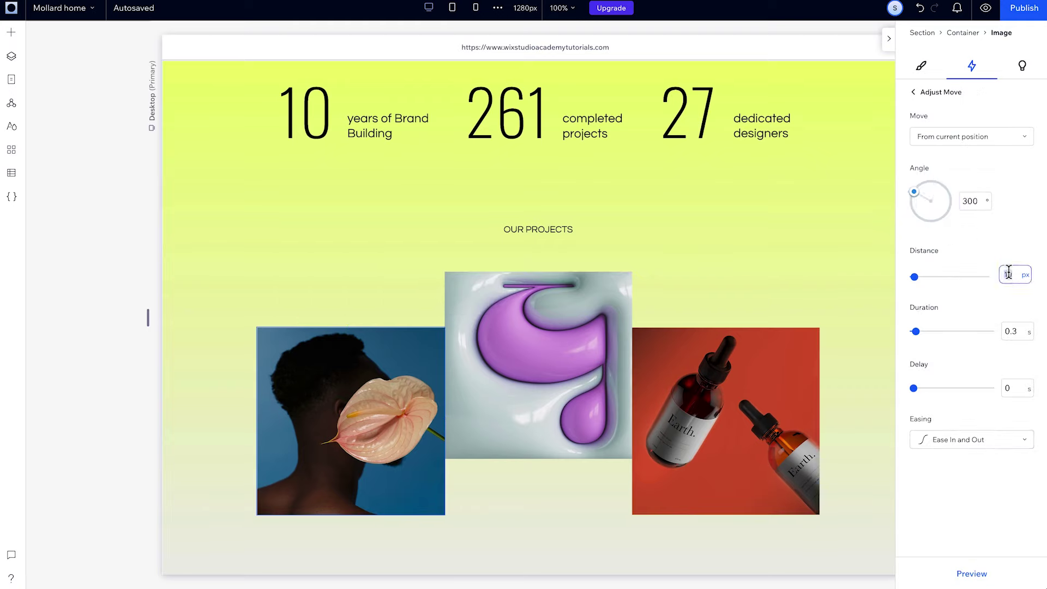
pyautogui.press('Return')
# Play the move animation, then give the testimonial card a Shrink scroll animation from its design
pyautogui.click(976, 572)
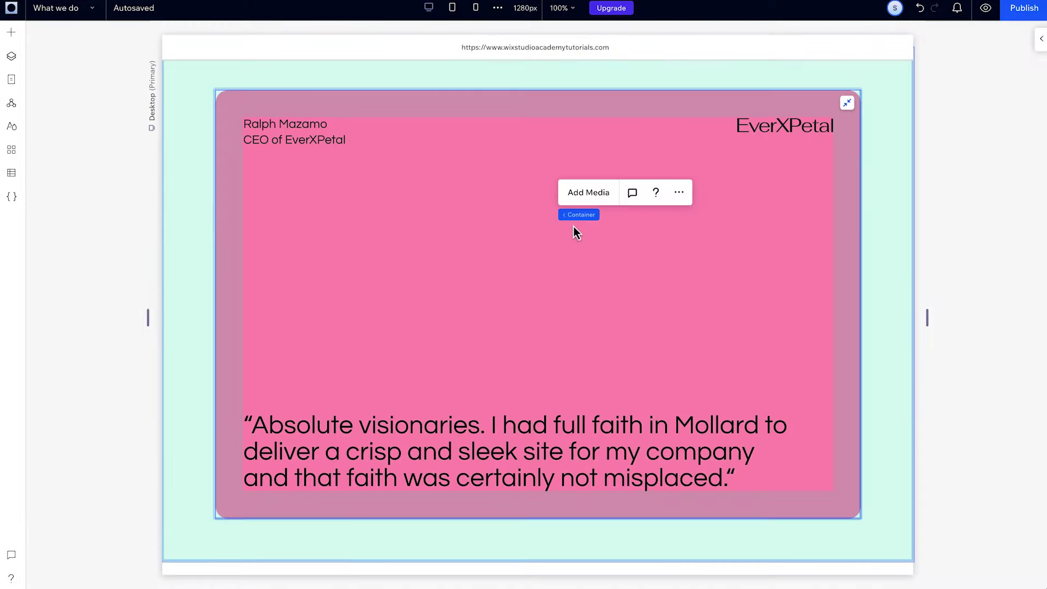
pyautogui.click(1041, 38)
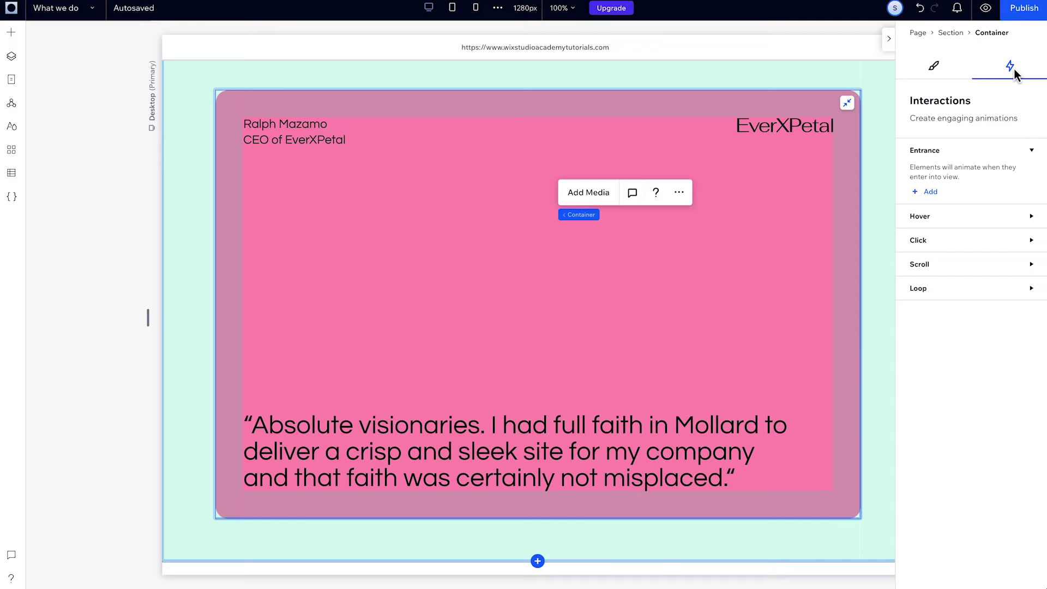
pyautogui.click(967, 267)
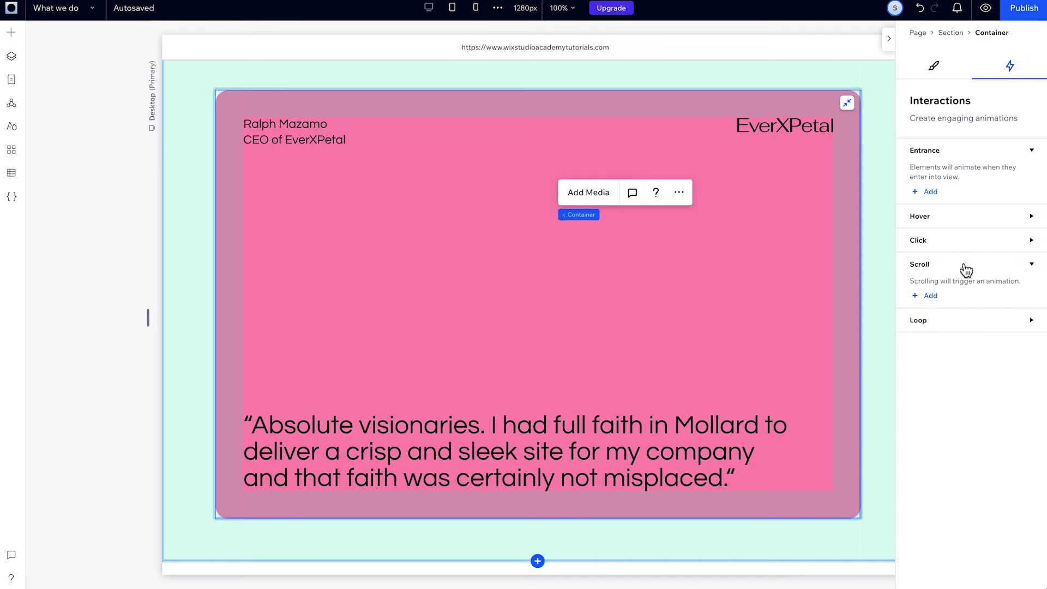
pyautogui.click(930, 295)
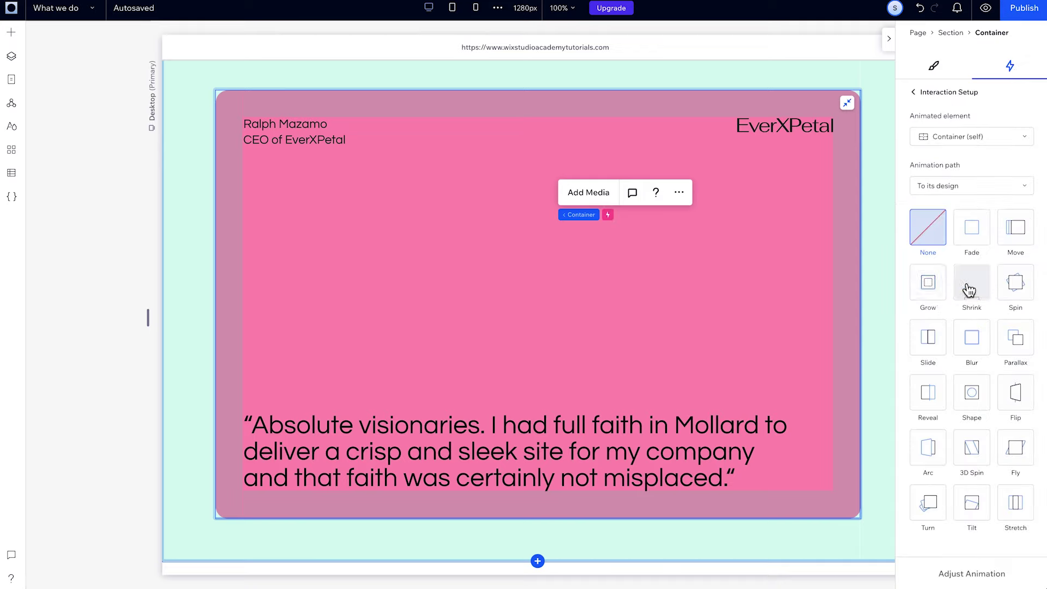
pyautogui.click(1009, 188)
pyautogui.click(988, 232)
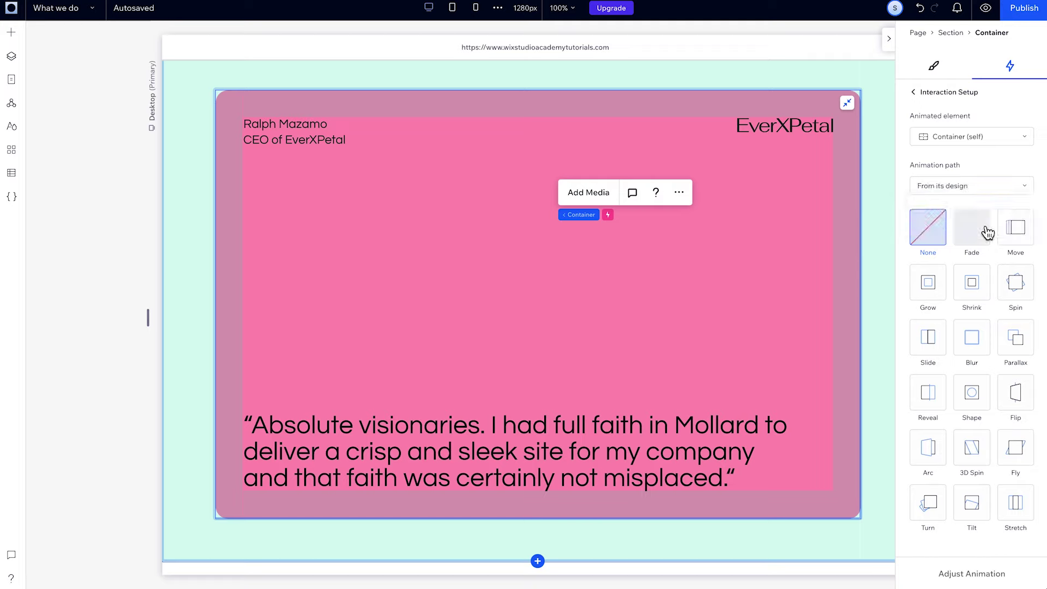
pyautogui.click(977, 282)
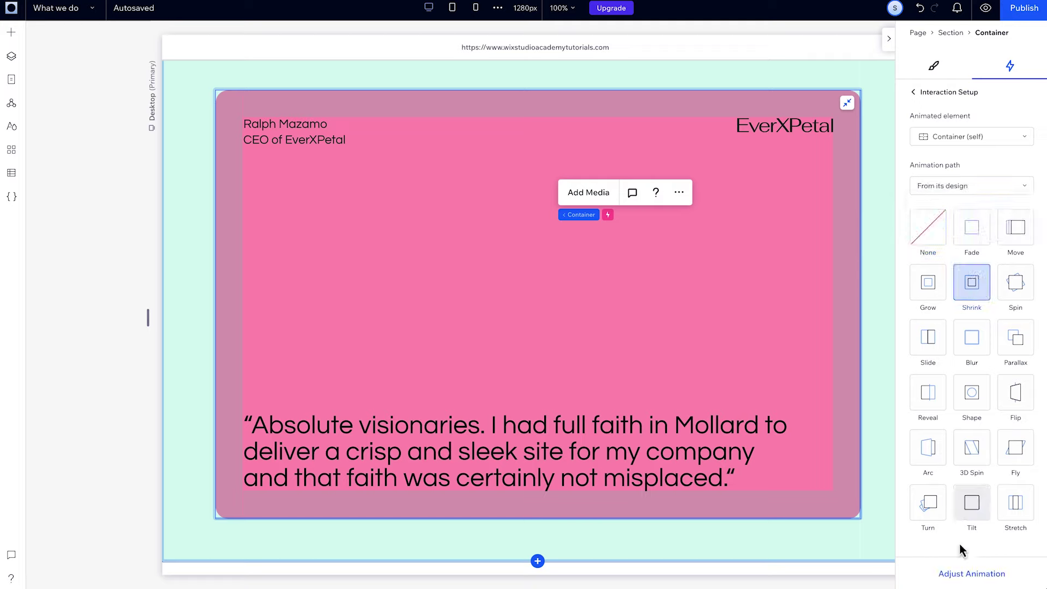
# Start the shrink's animation area at about 20% and test it by scrolling in preview
pyautogui.click(961, 574)
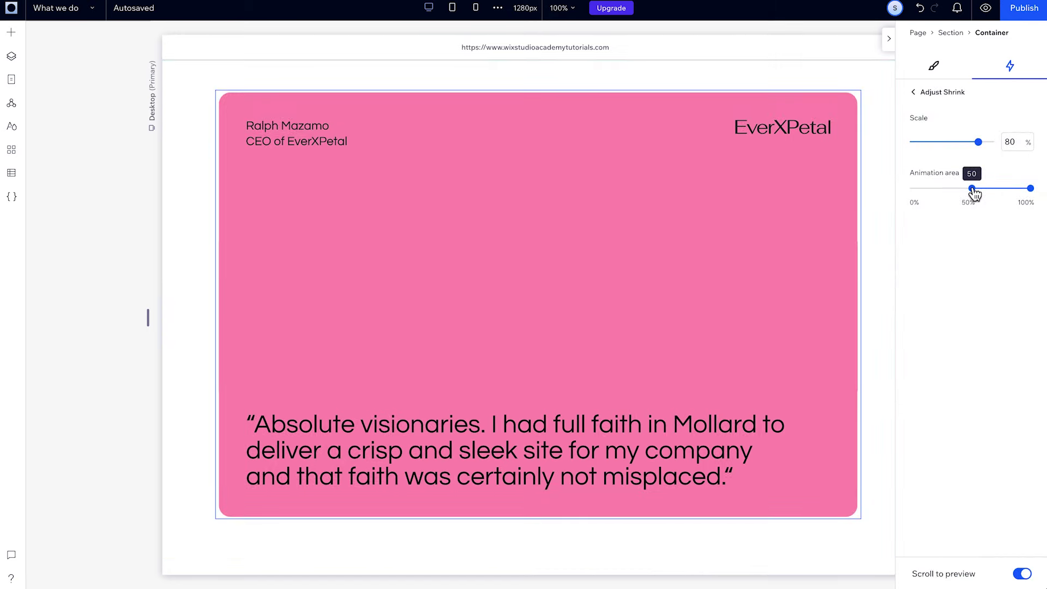
pyautogui.moveTo(973, 190); pyautogui.dragTo(939, 189)
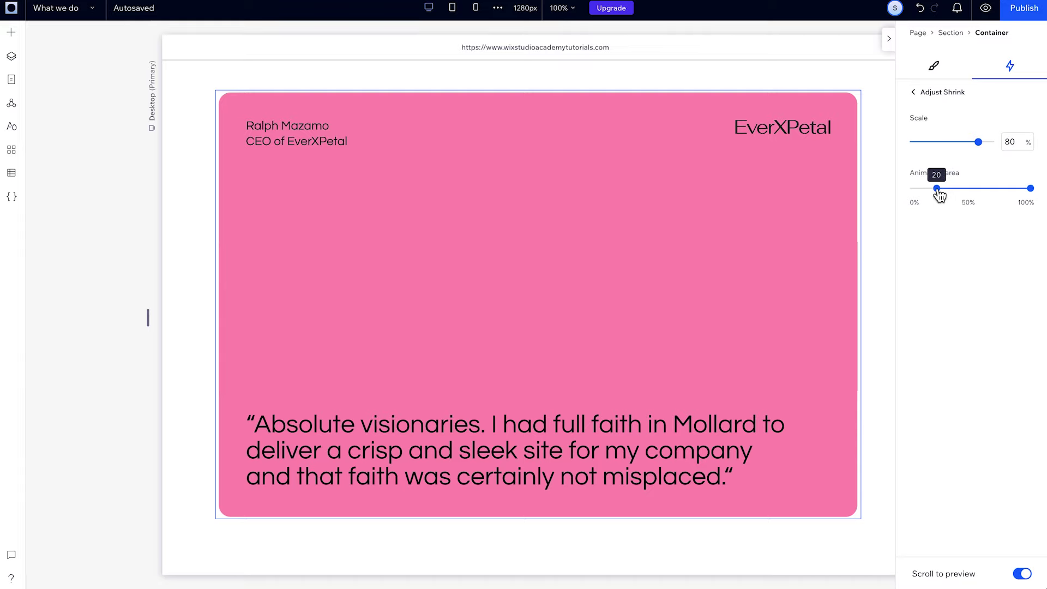
pyautogui.click(986, 11)
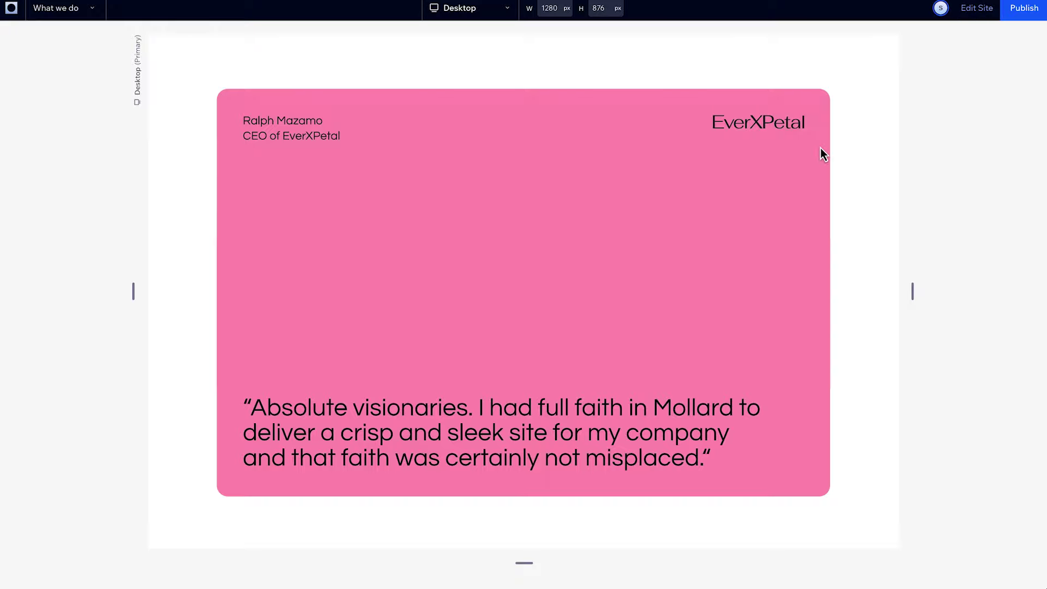
pyautogui.scroll(-5, 821, 151)
pyautogui.scroll(-3, 821, 151)
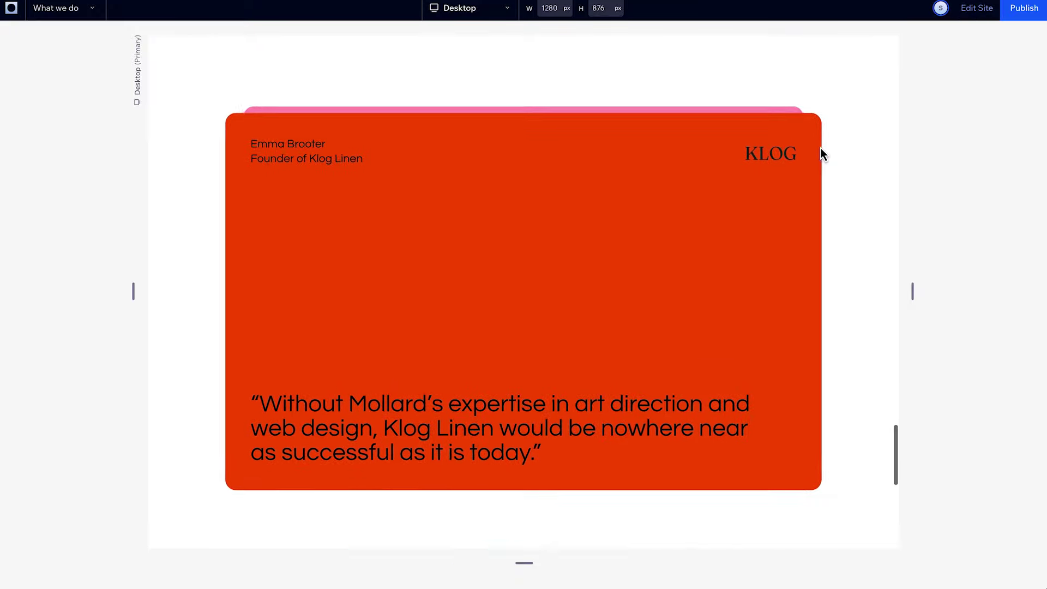
pyautogui.scroll(5, 821, 151)
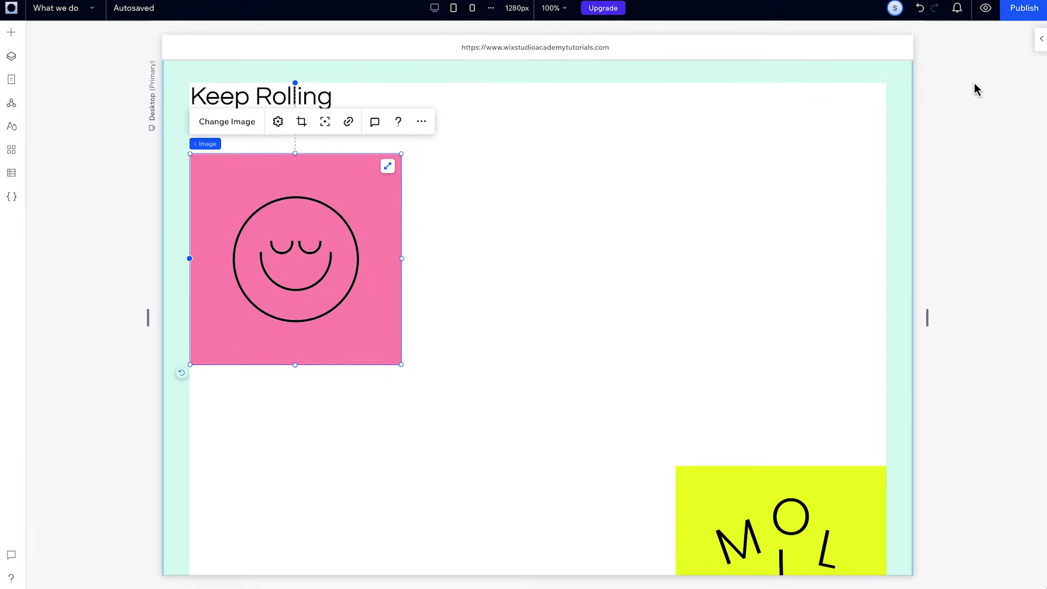
# Add a Breathe loop to the smiley image with a 3 s duration and easeInOutCubic easing
pyautogui.click(1040, 45)
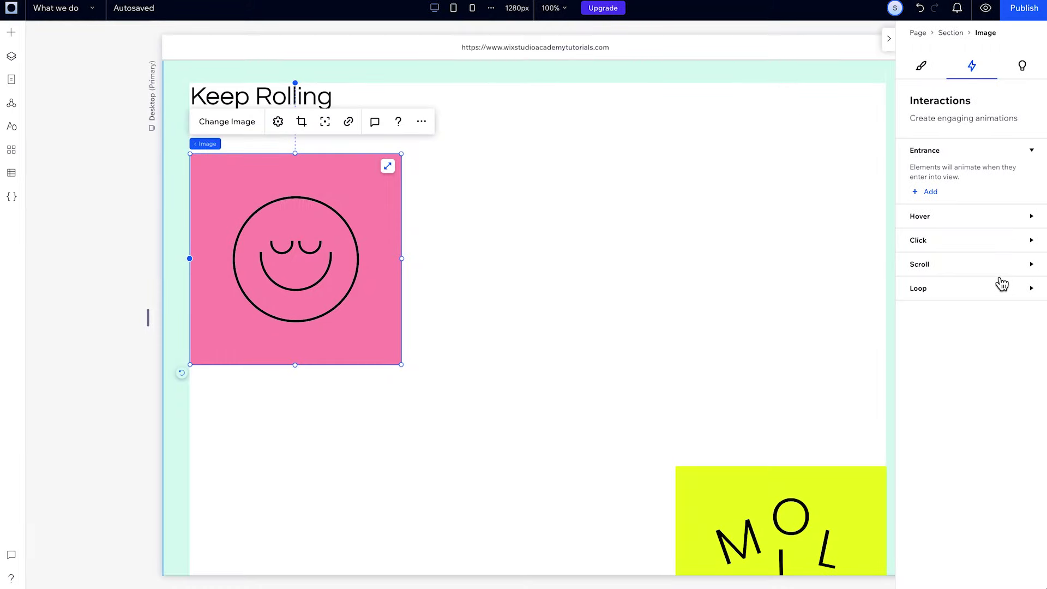
pyautogui.click(1001, 287)
pyautogui.click(932, 322)
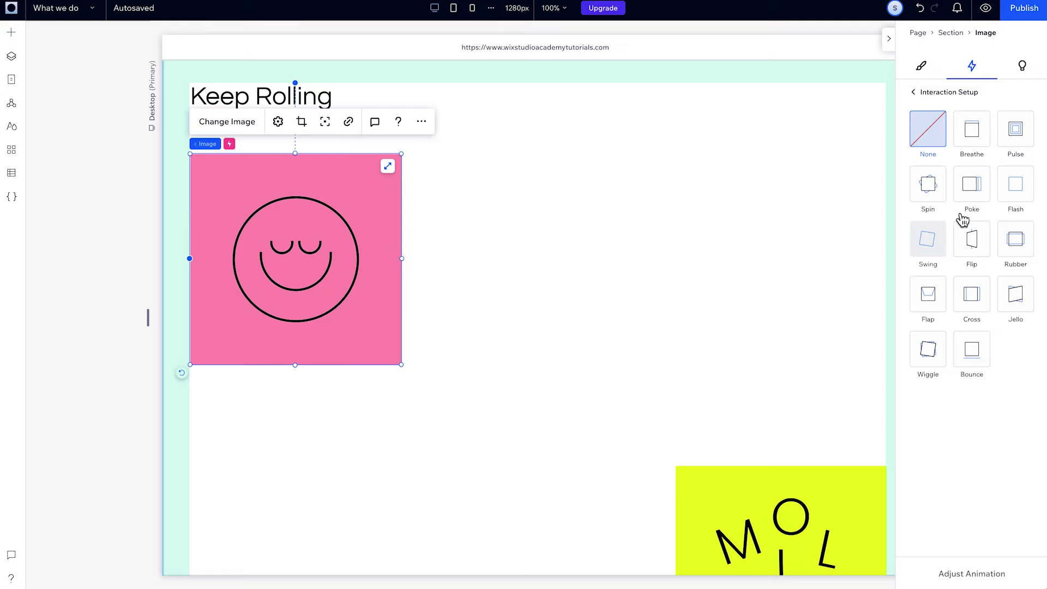
pyautogui.click(980, 146)
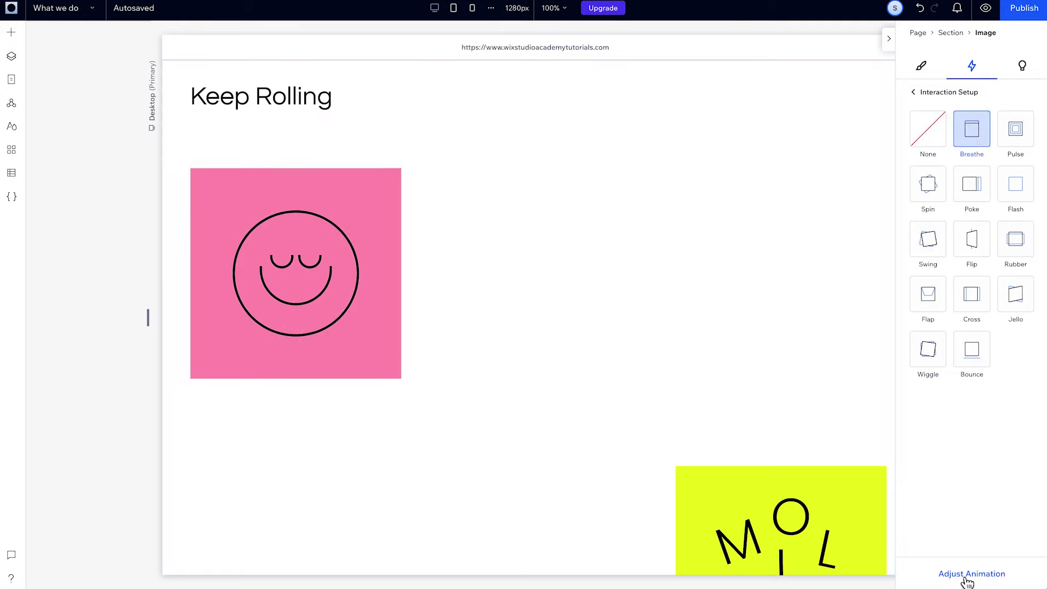
pyautogui.click(990, 574)
pyautogui.click(1014, 248)
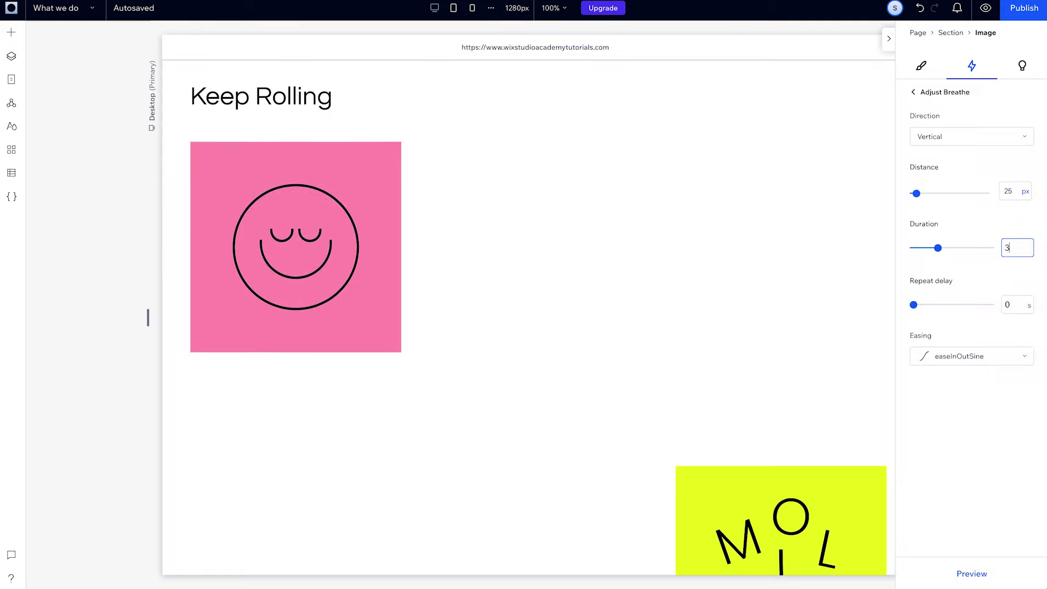
pyautogui.write('3')
pyautogui.click(994, 355)
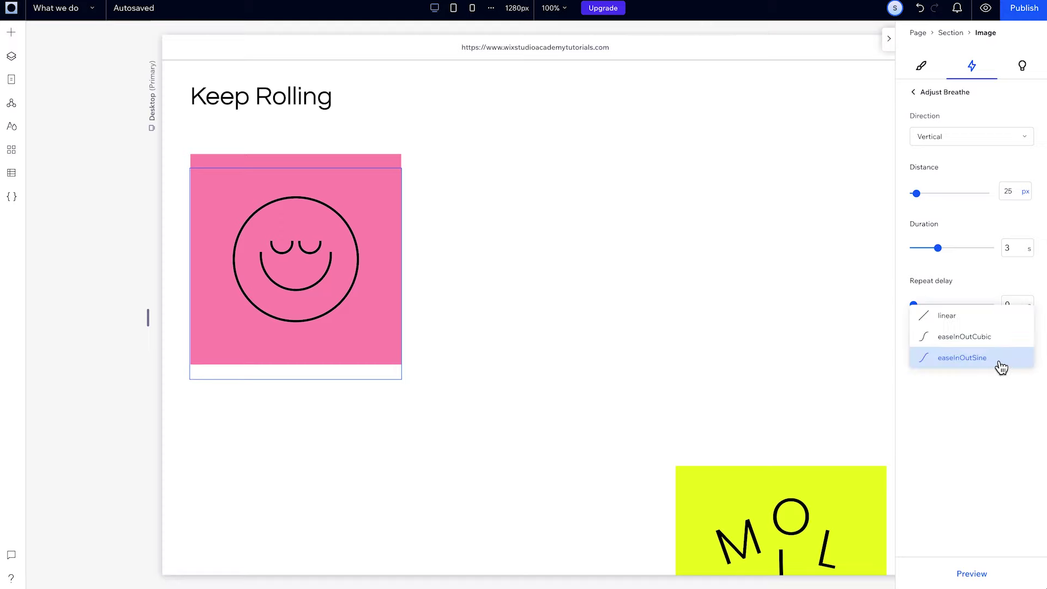
pyautogui.click(985, 336)
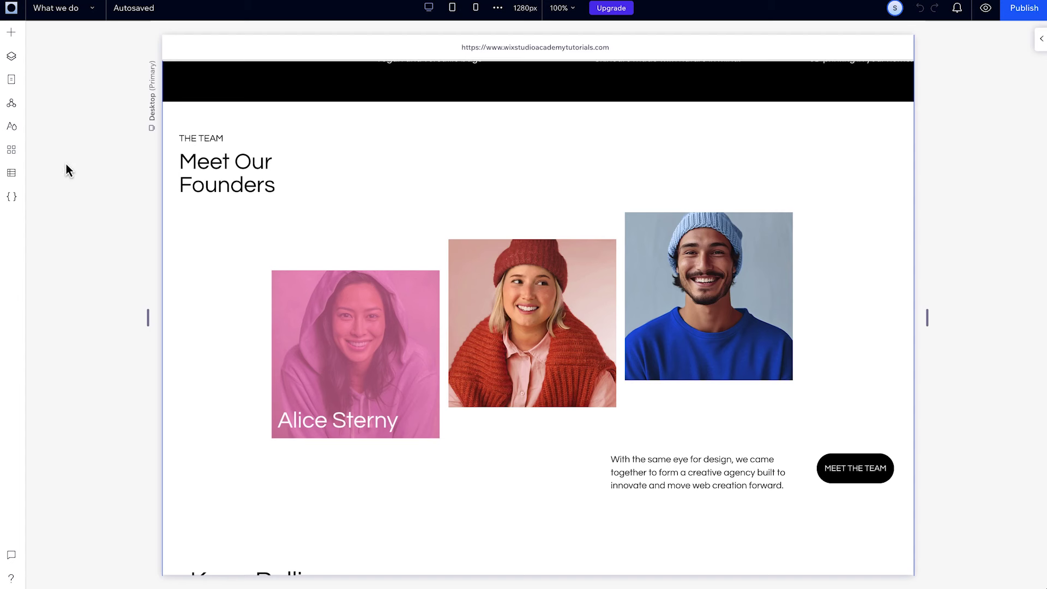
# Start a custom hover animation on the first founder photo's container
pyautogui.click(12, 57)
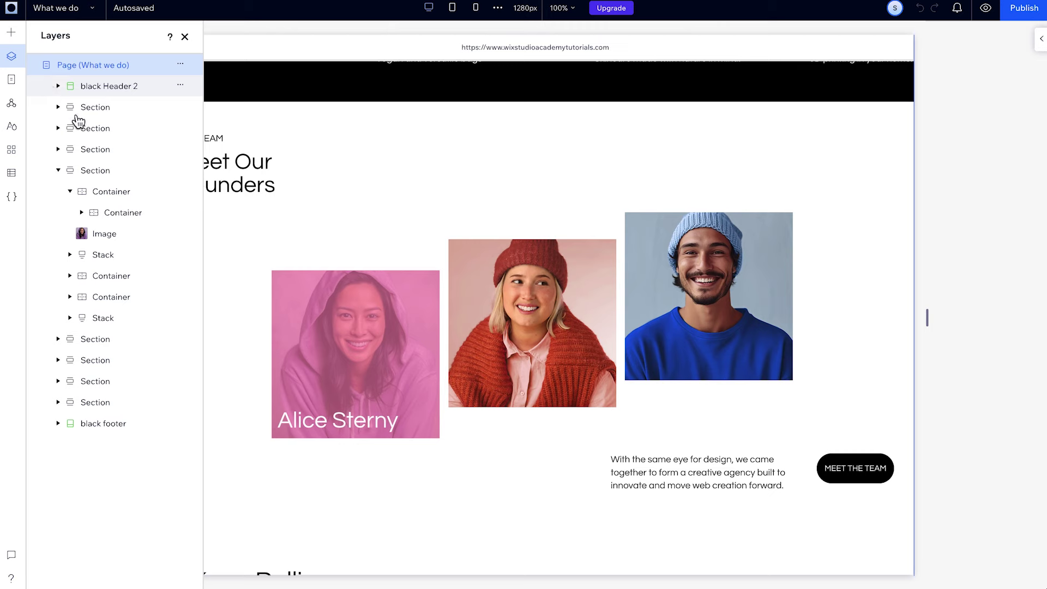
pyautogui.click(113, 213)
pyautogui.click(1041, 39)
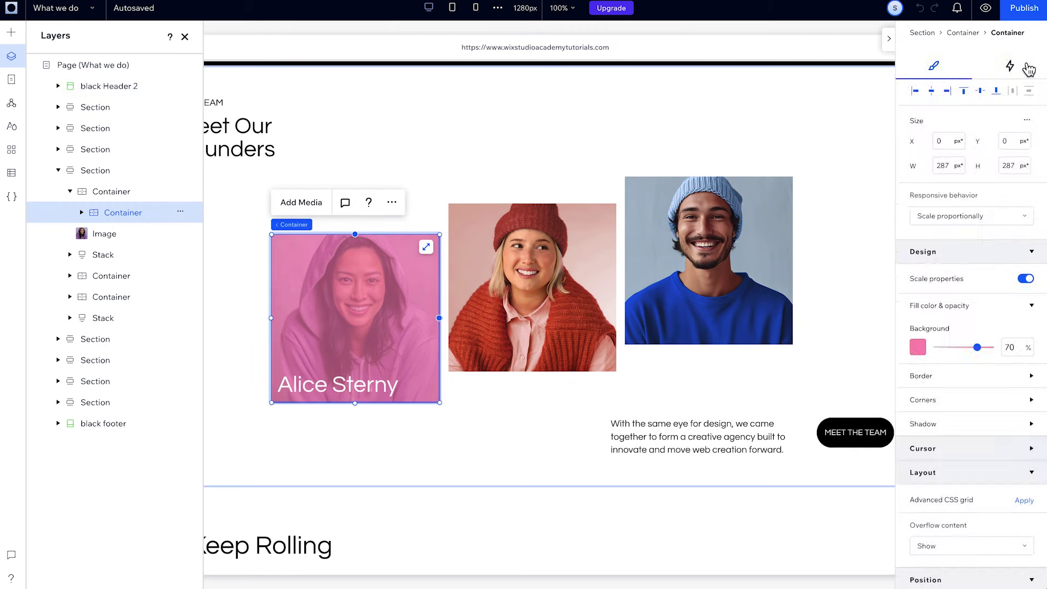
pyautogui.click(1010, 66)
pyautogui.click(963, 224)
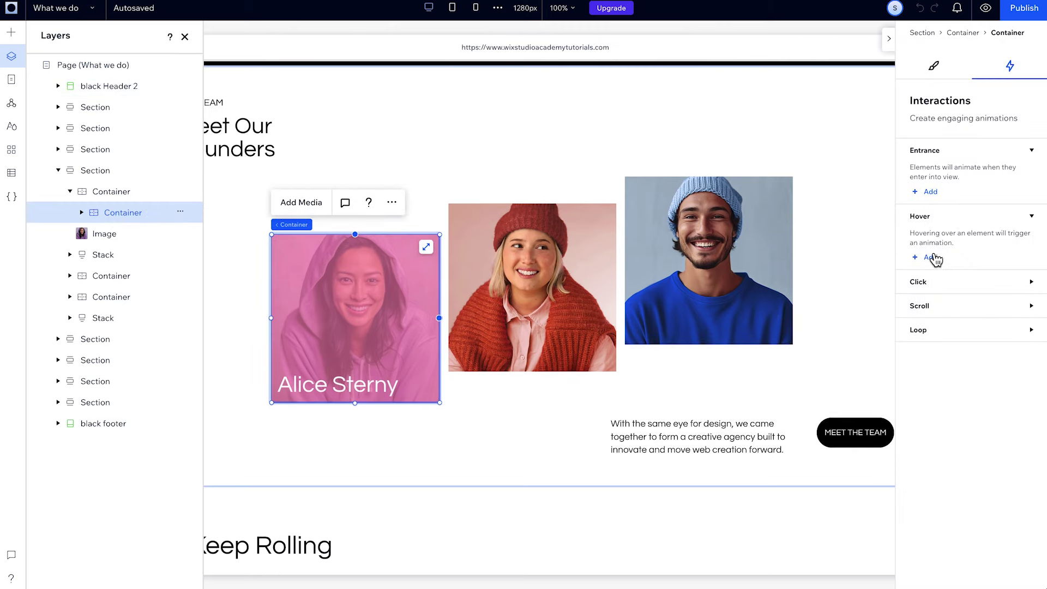
pyautogui.click(934, 260)
pyautogui.click(1010, 216)
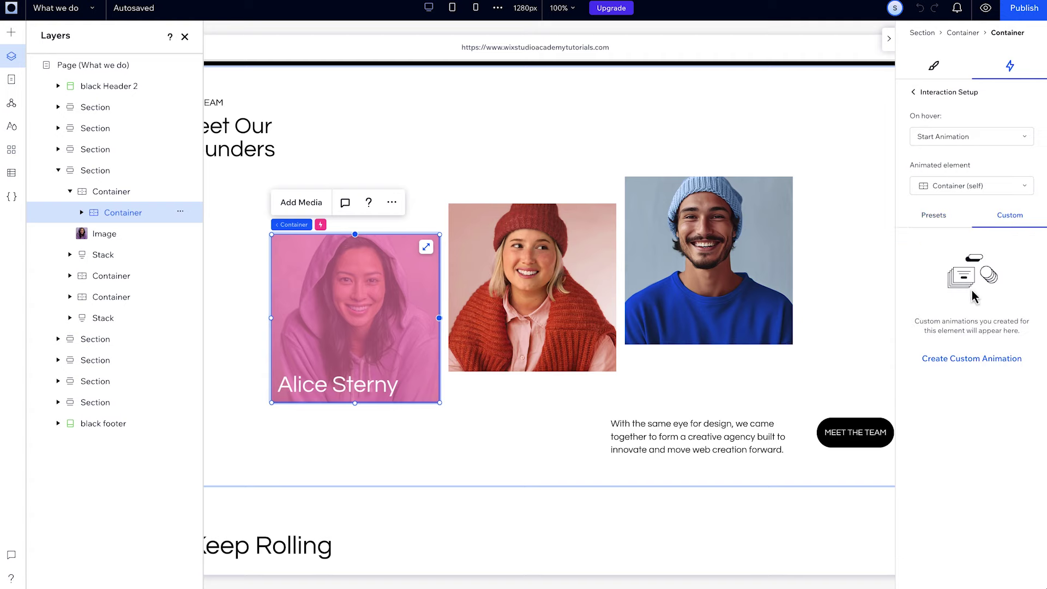
pyautogui.click(956, 360)
# In the initial state, set the name text and overlay container opacity to 0
pyautogui.click(494, 94)
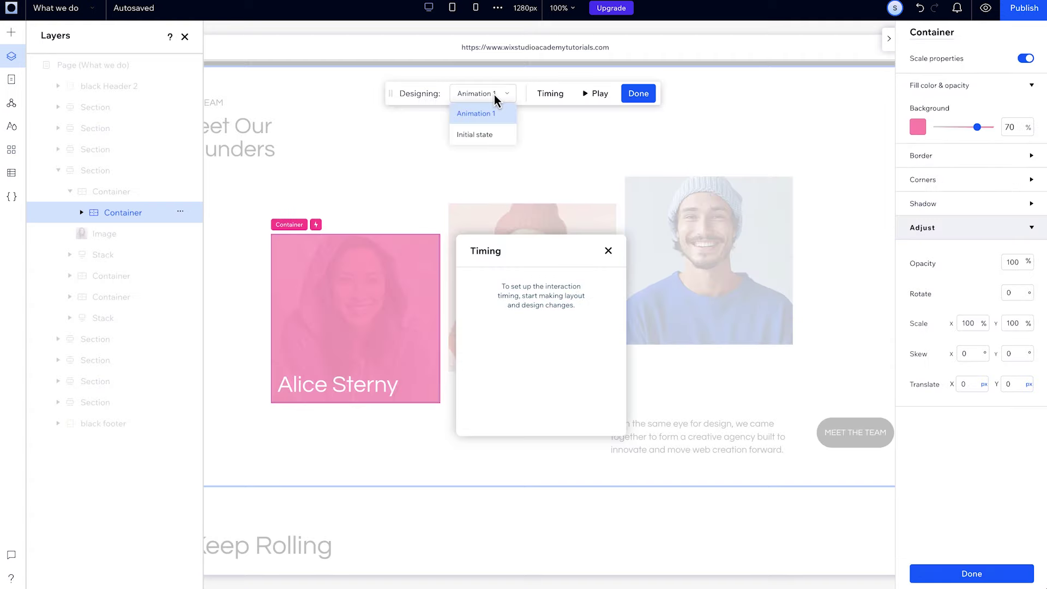
pyautogui.click(494, 132)
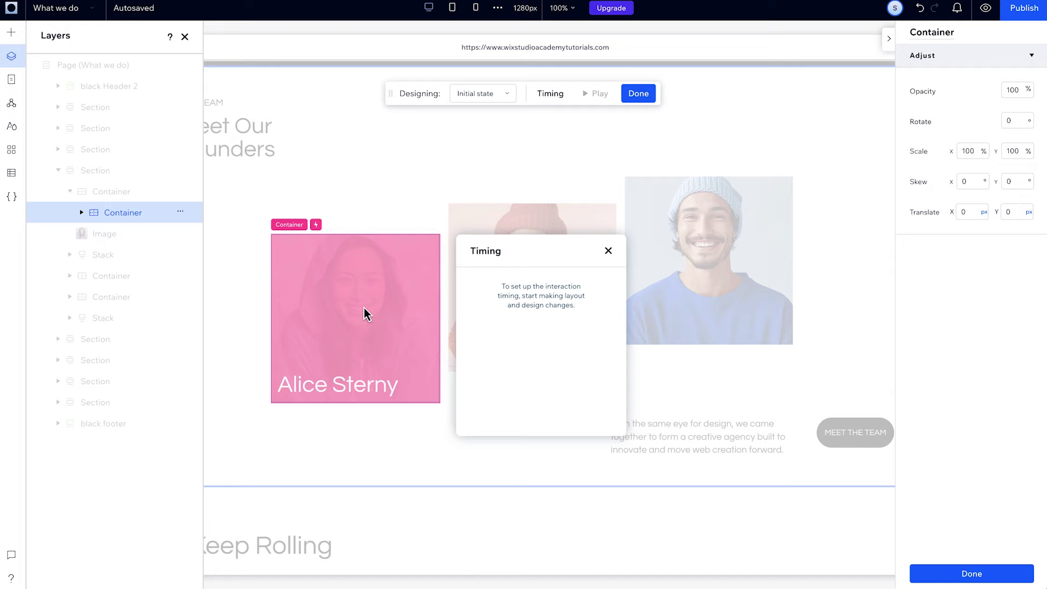
pyautogui.click(382, 384)
pyautogui.write('0')
pyautogui.press('Return')
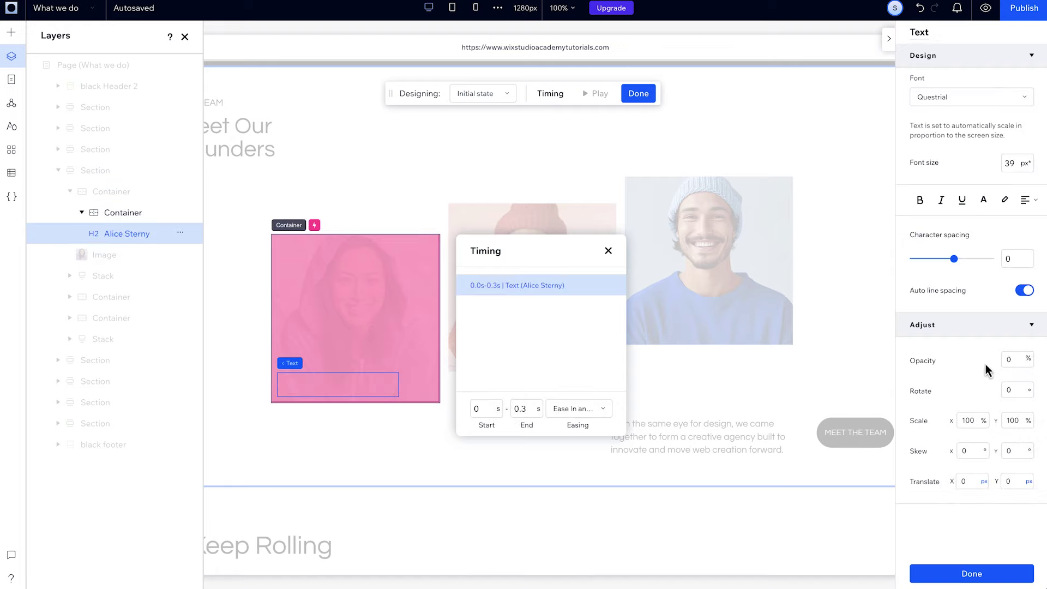
pyautogui.press('Escape')
pyautogui.click(1012, 90)
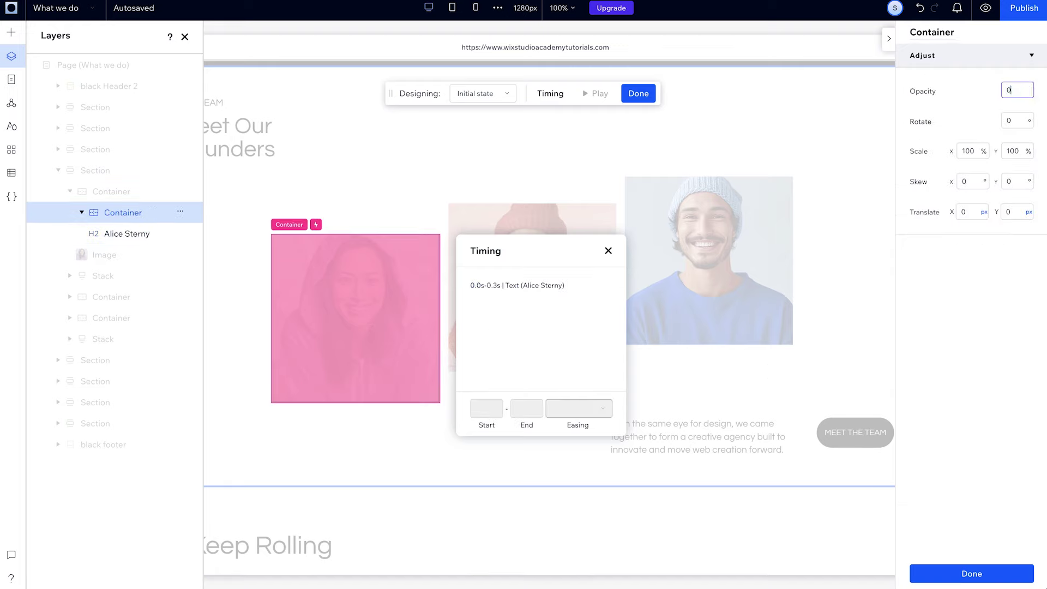
pyautogui.write('0')
pyautogui.press('Return')
# In Animation 1, delay the name text's start by 0.3 s and finish the design
pyautogui.click(489, 101)
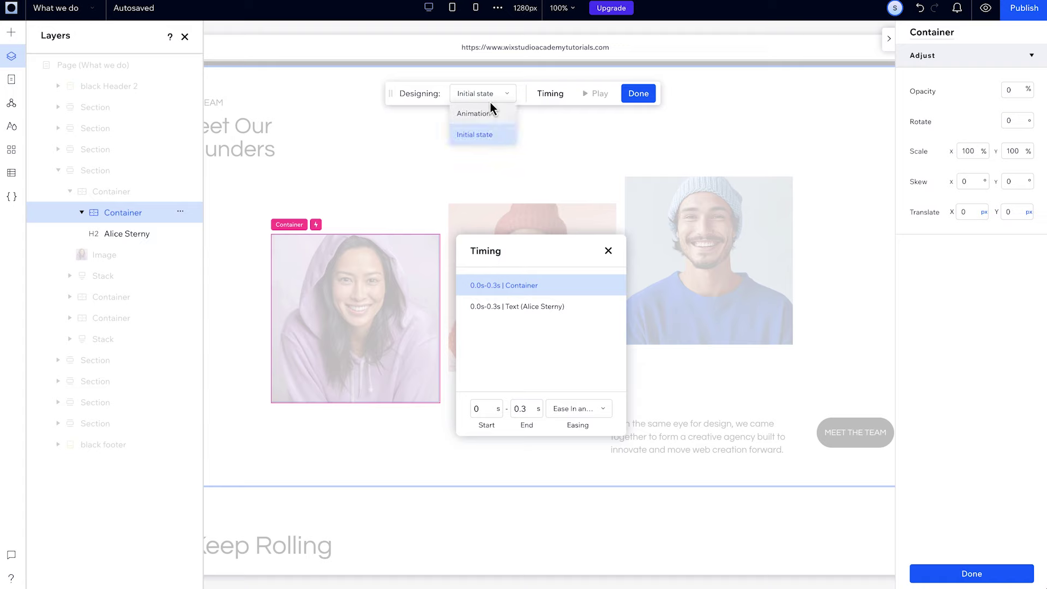
pyautogui.click(487, 112)
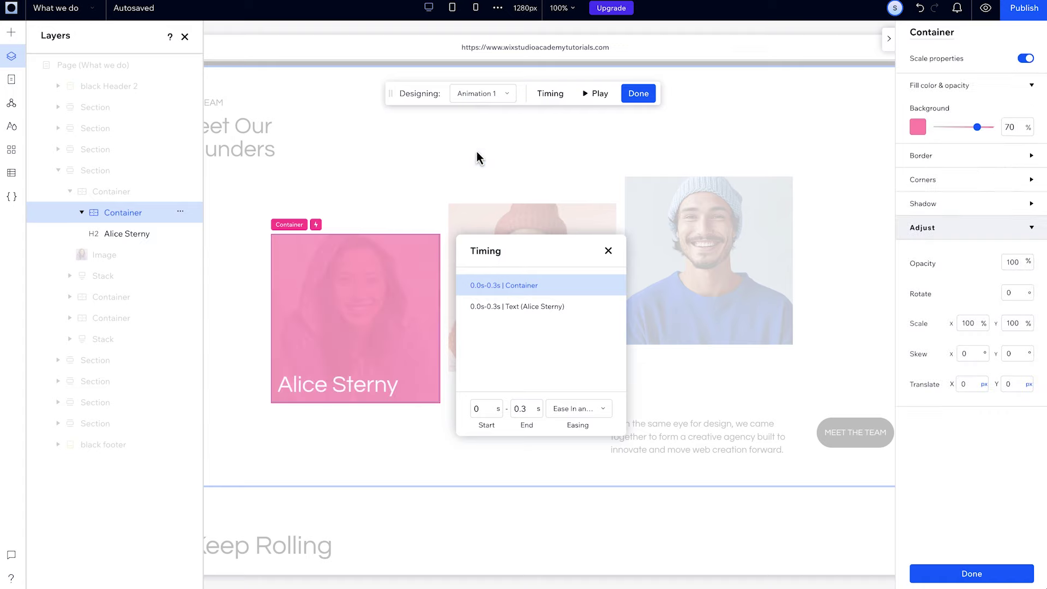
pyautogui.click(506, 314)
pyautogui.click(479, 409)
pyautogui.write('0.3')
pyautogui.click(523, 410)
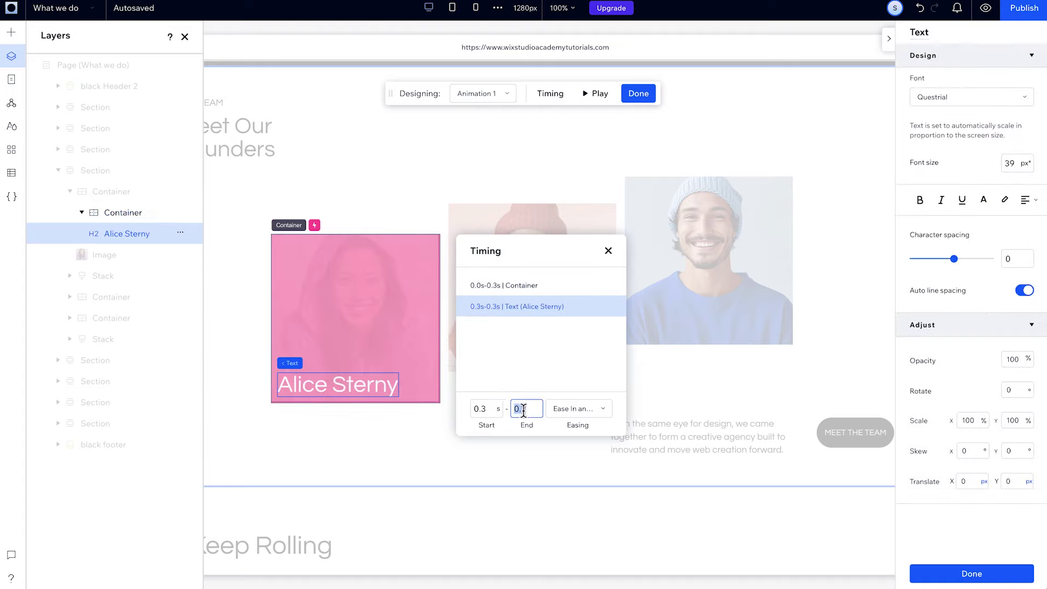
pyautogui.click(929, 573)
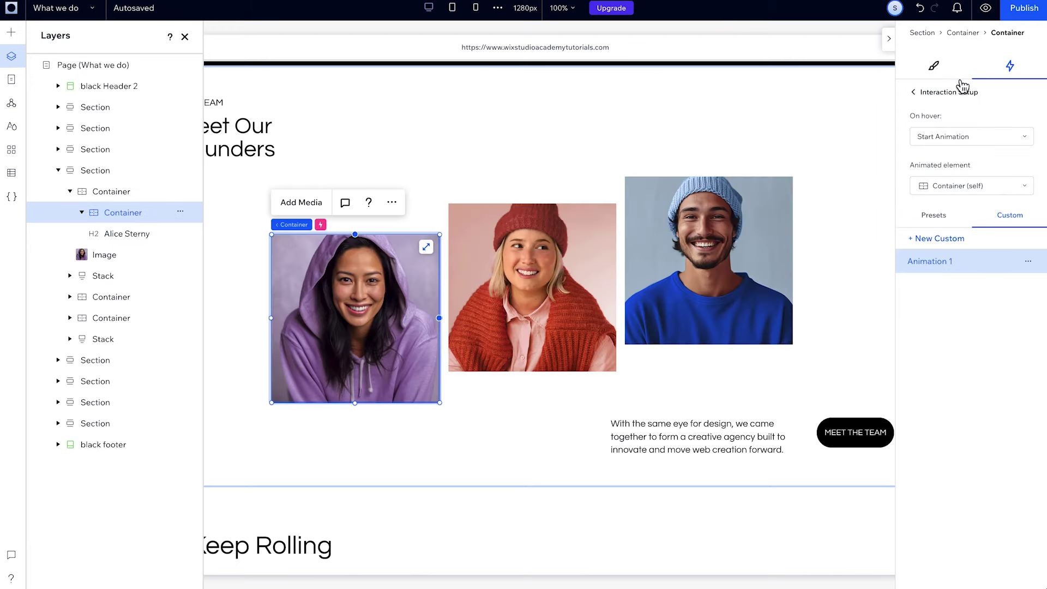
# Preview the site and hover the founder photo to check the fade-in
pyautogui.click(985, 17)
pyautogui.moveTo(379, 262)
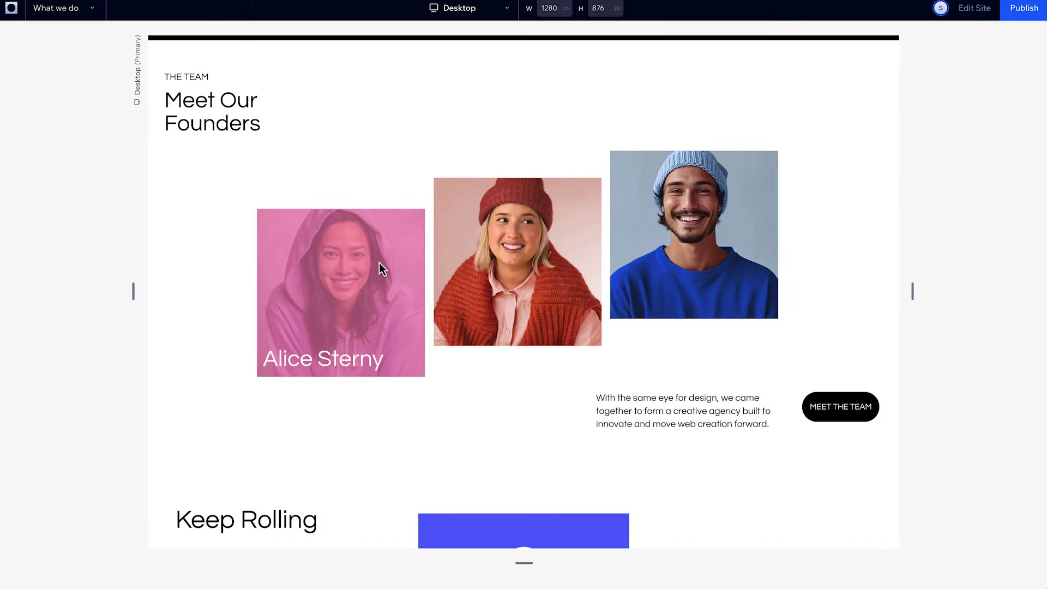
pyautogui.moveTo(379, 228)
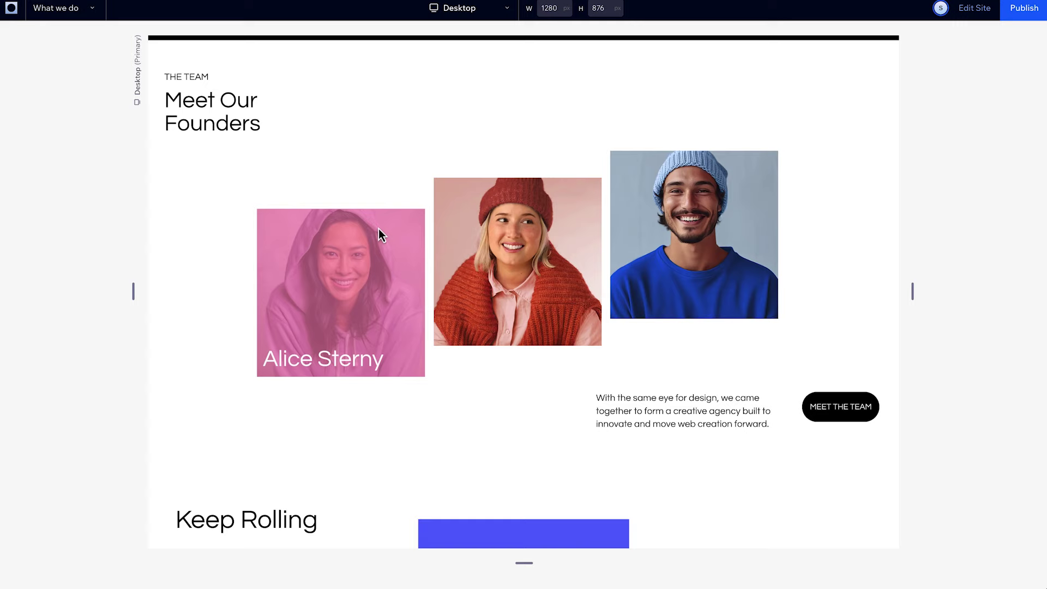
pyautogui.scroll(1, 393, 269)
# Back in the editor, start a new custom hover animation on the middle founder photo
pyautogui.click(974, 10)
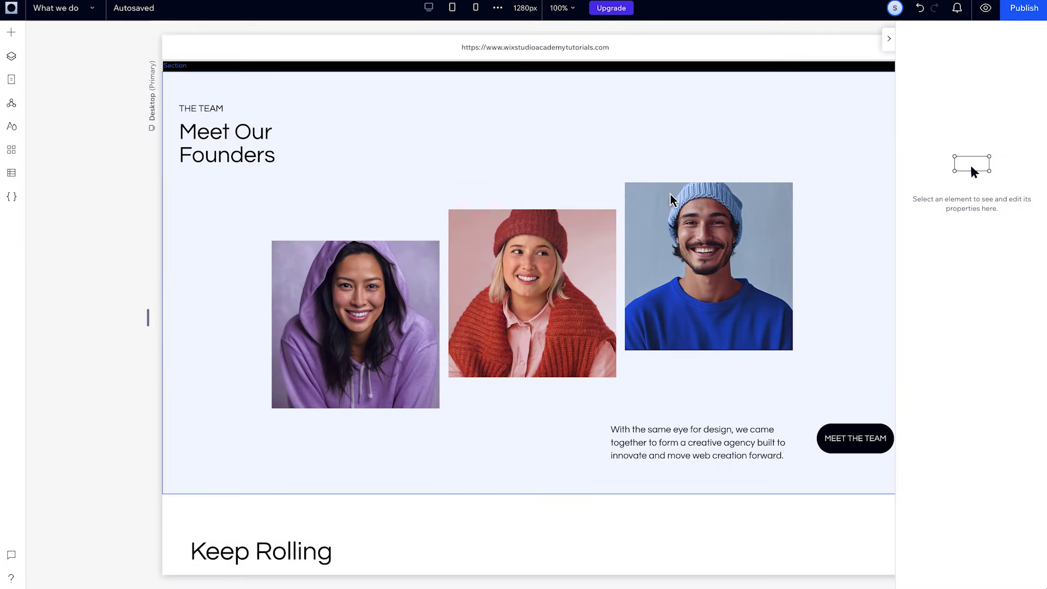
pyautogui.click(433, 300)
pyautogui.click(434, 300)
pyautogui.click(433, 300)
pyautogui.moveTo(434, 300); pyautogui.dragTo(601, 254)
pyautogui.click(930, 194)
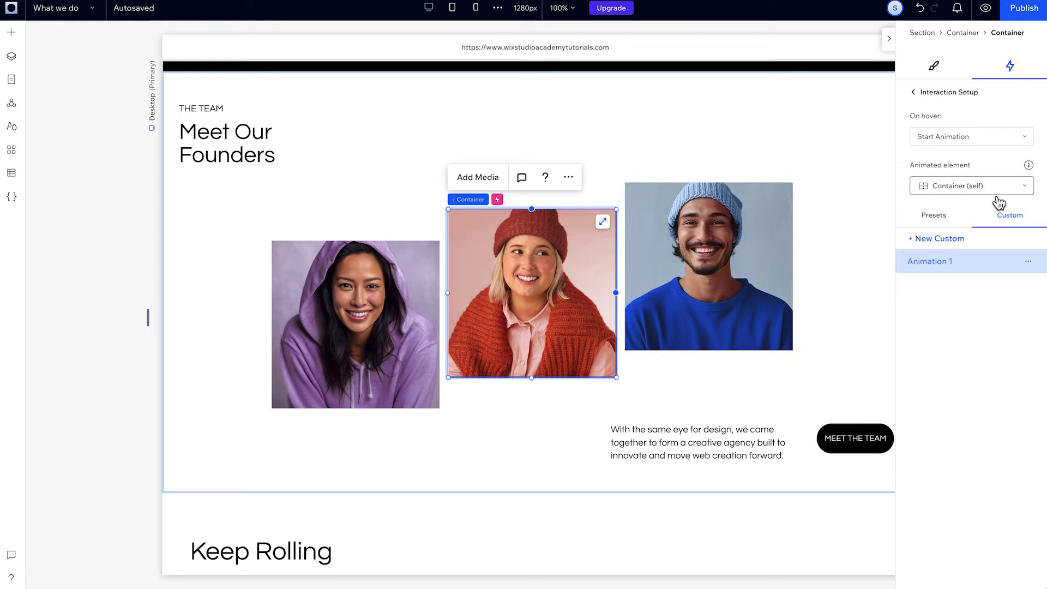
pyautogui.click(958, 244)
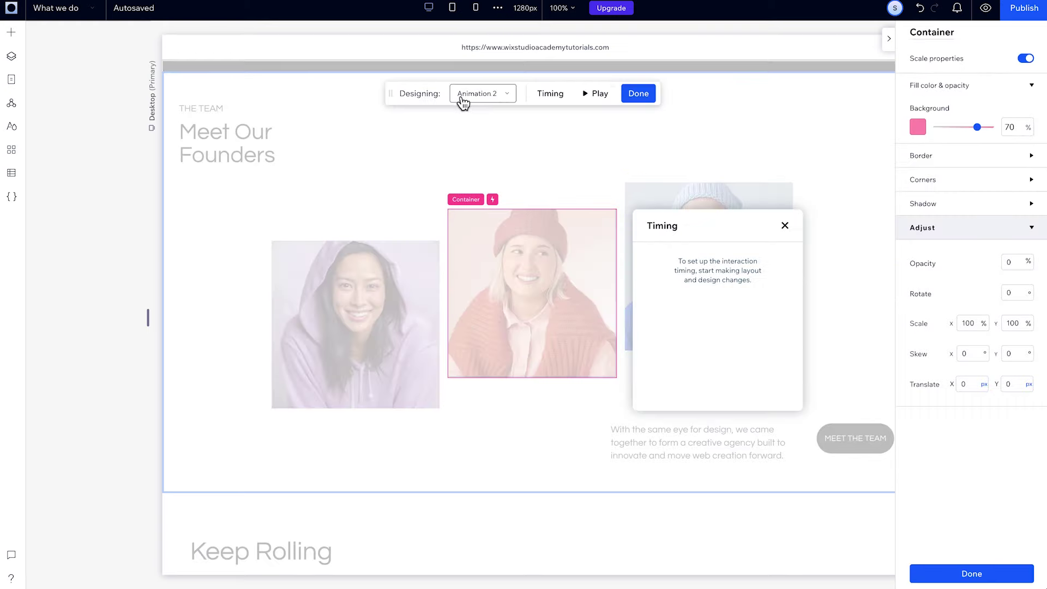
# Set the new animation's overlay background to orange and finish it
pyautogui.click(498, 100)
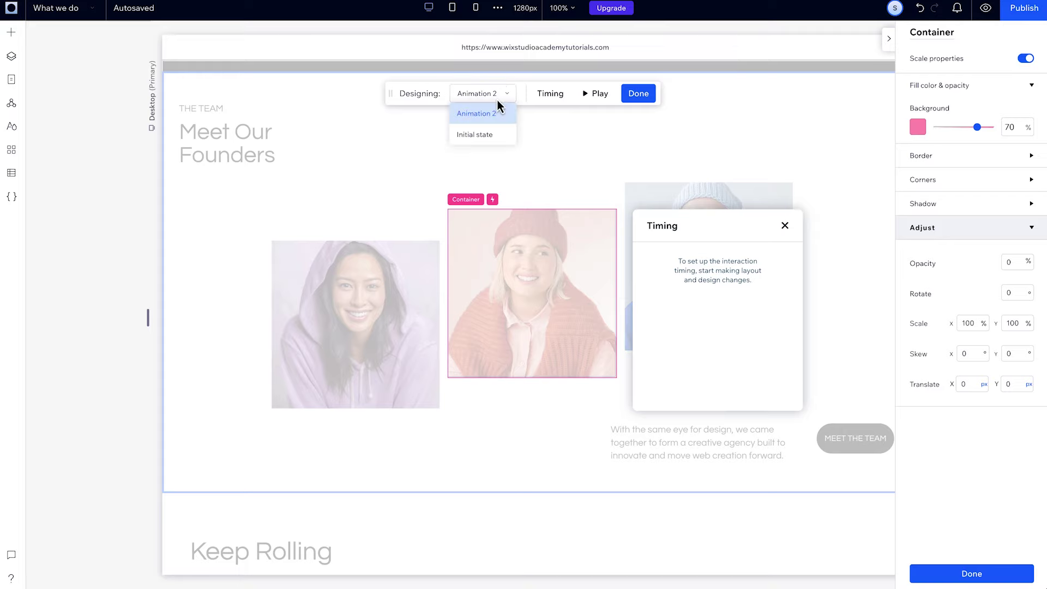
pyautogui.click(497, 100)
pyautogui.click(917, 128)
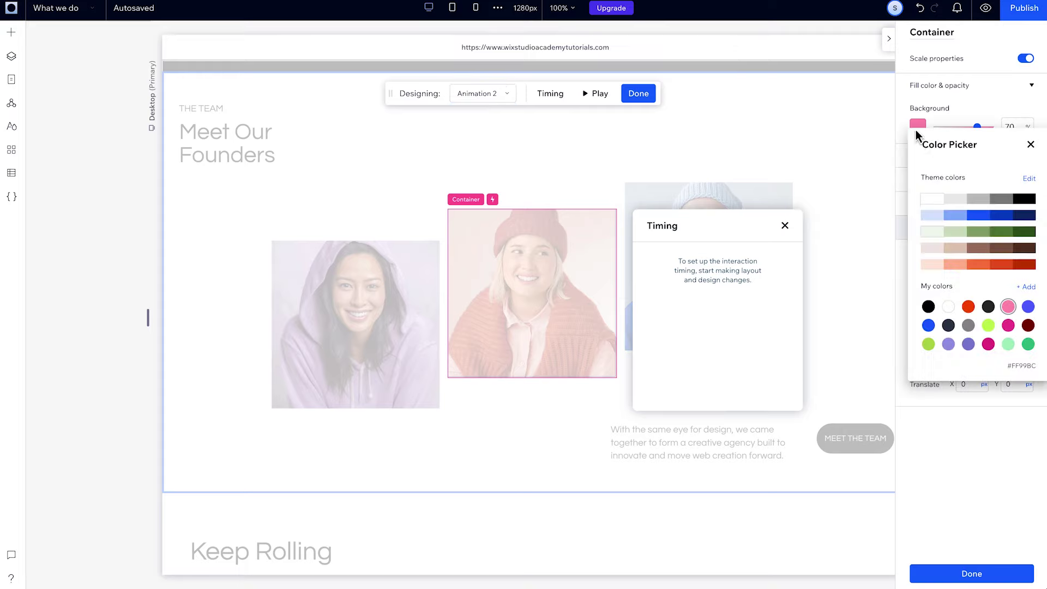
pyautogui.click(979, 265)
pyautogui.click(1028, 145)
pyautogui.click(982, 570)
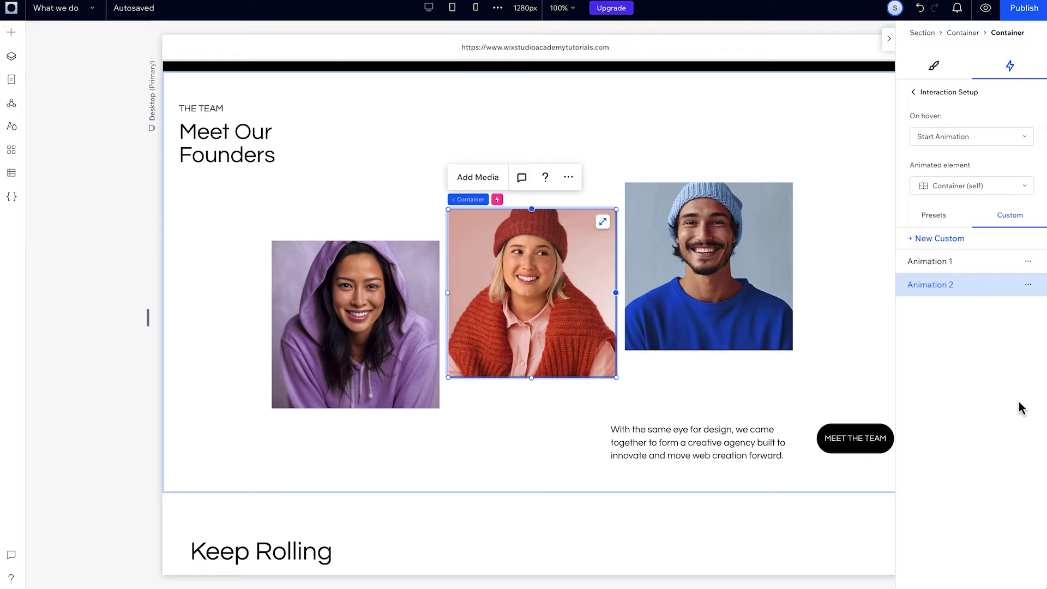
# Rename Animation 2 to Orange Overlay and Animation 1 to Pink Overlay
pyautogui.click(1027, 285)
pyautogui.click(1007, 322)
pyautogui.write('Orange Overlay')
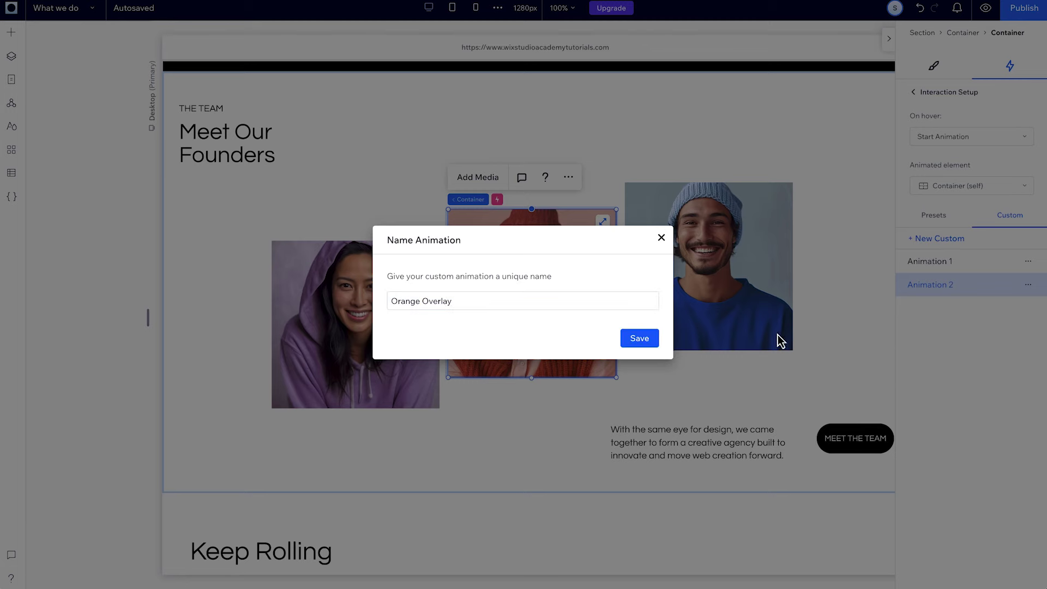
pyautogui.click(644, 340)
pyautogui.click(1028, 262)
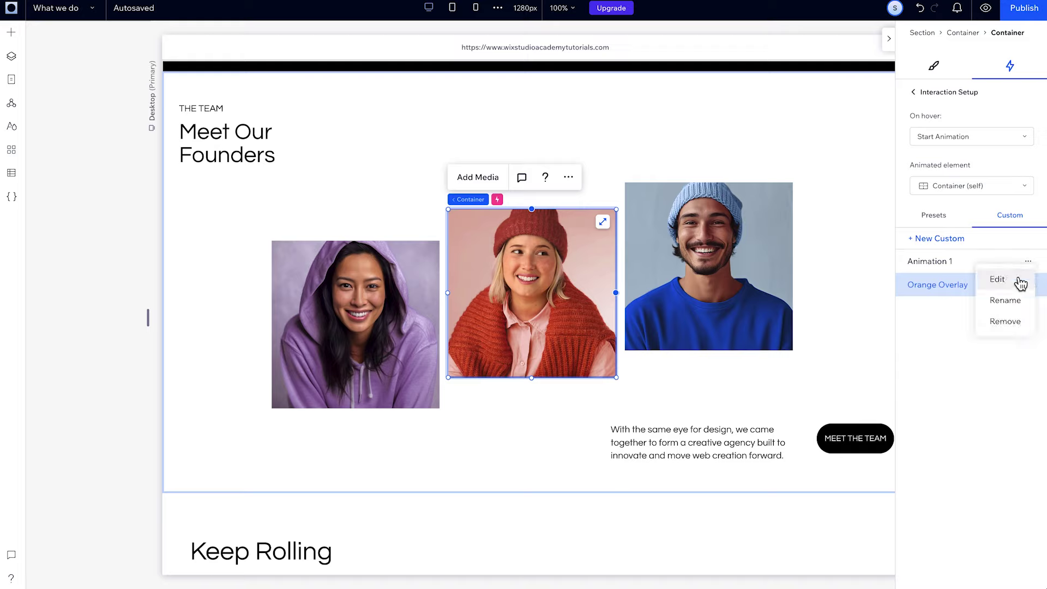
pyautogui.click(1006, 300)
pyautogui.write('Pink Overlay')
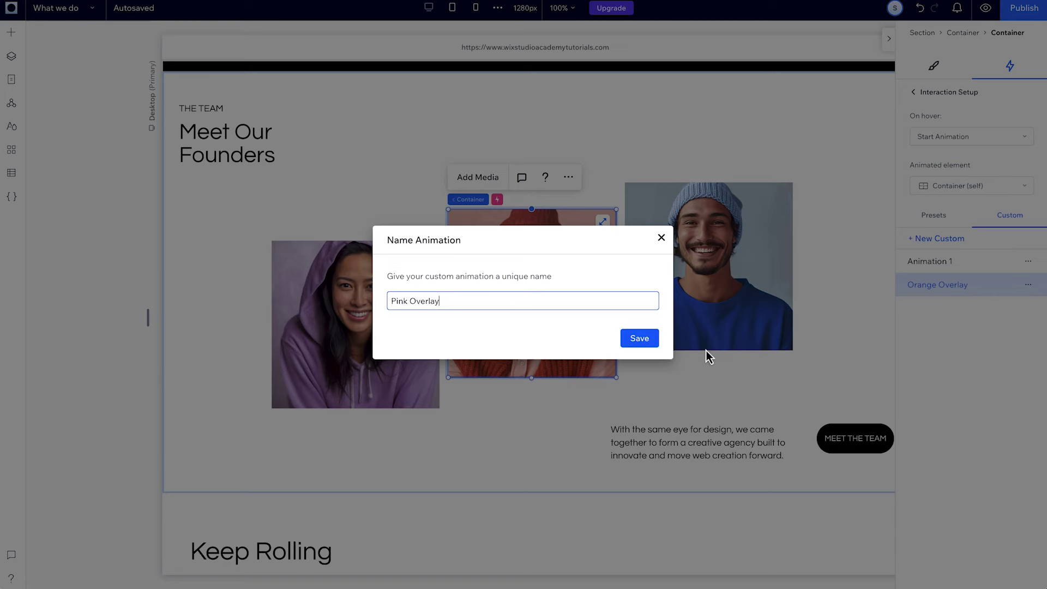
pyautogui.click(643, 341)
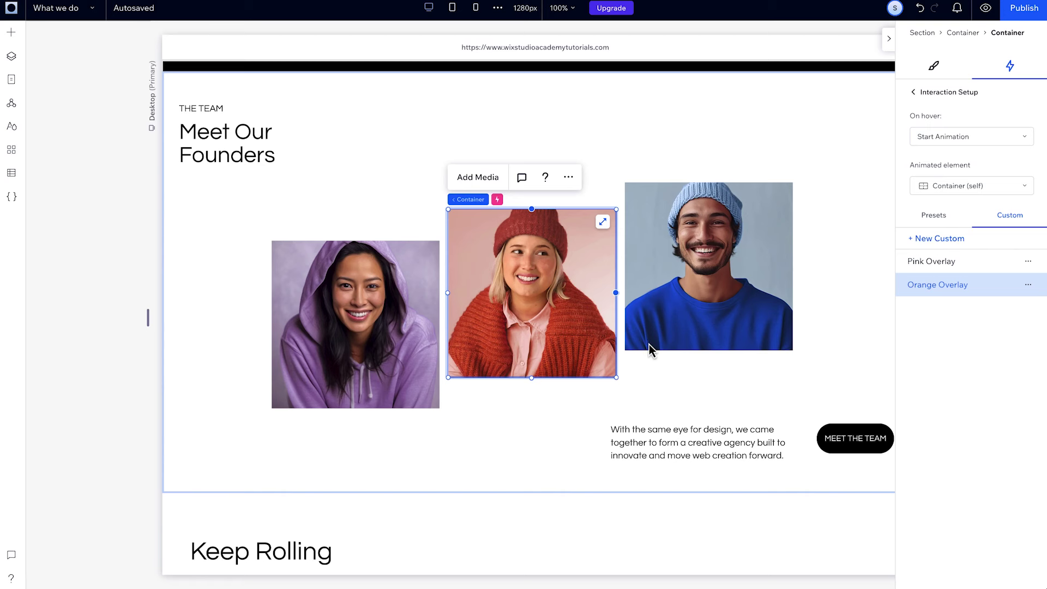
# Preview at the 768 px Tablet breakpoint and hover the founder photos to check overlays
pyautogui.click(985, 8)
pyautogui.moveTo(364, 306)
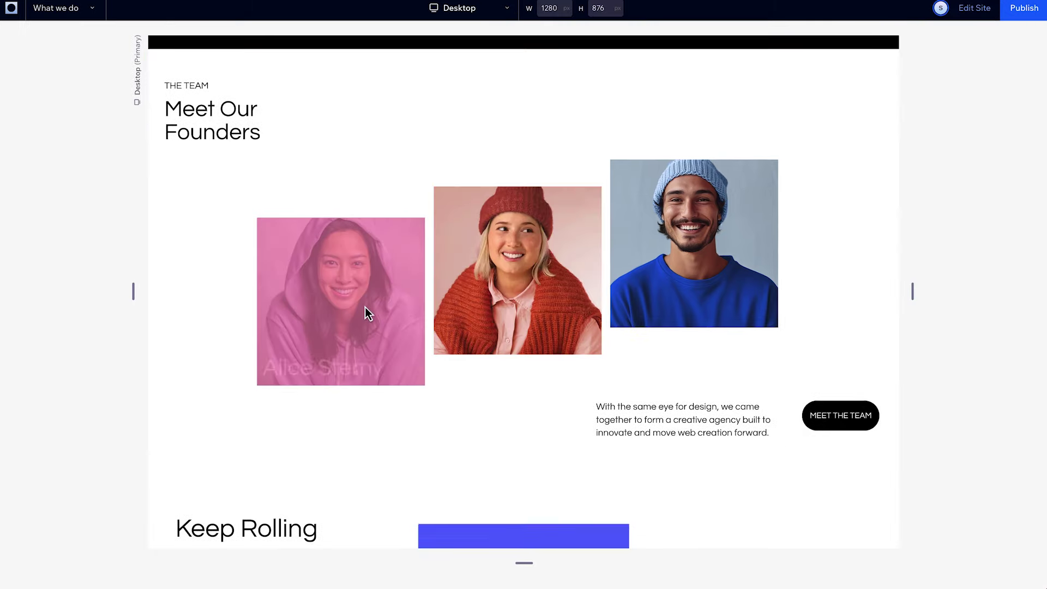
pyautogui.click(482, 15)
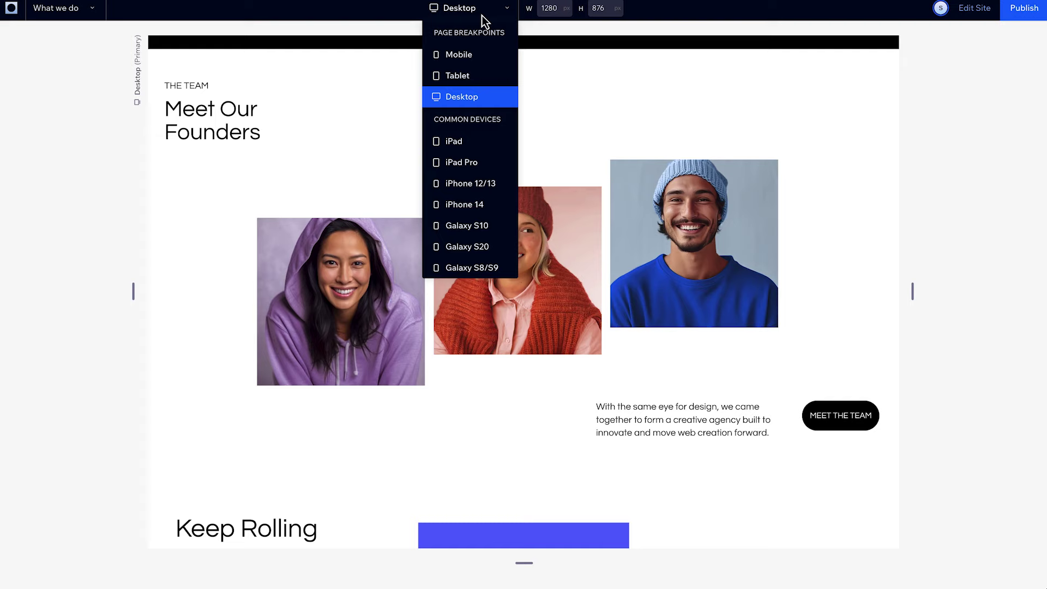
pyautogui.click(468, 81)
pyautogui.moveTo(509, 139)
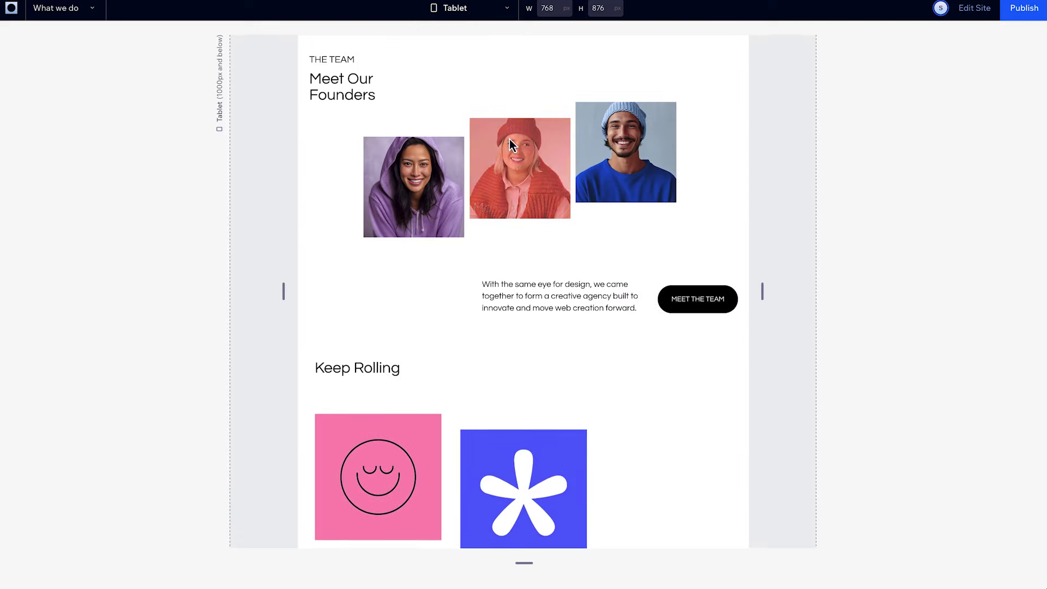
pyautogui.moveTo(450, 168)
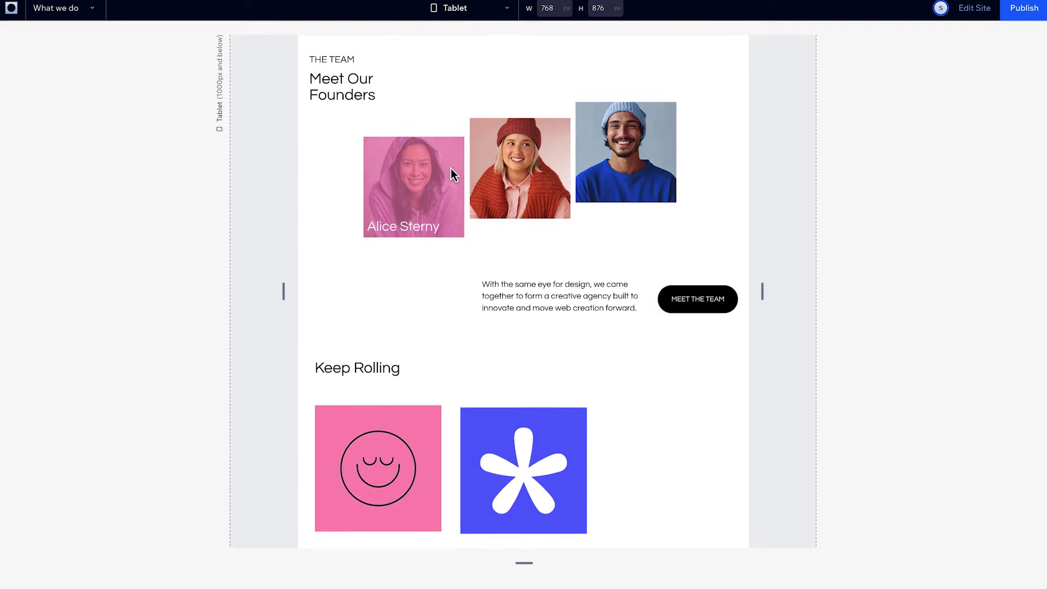